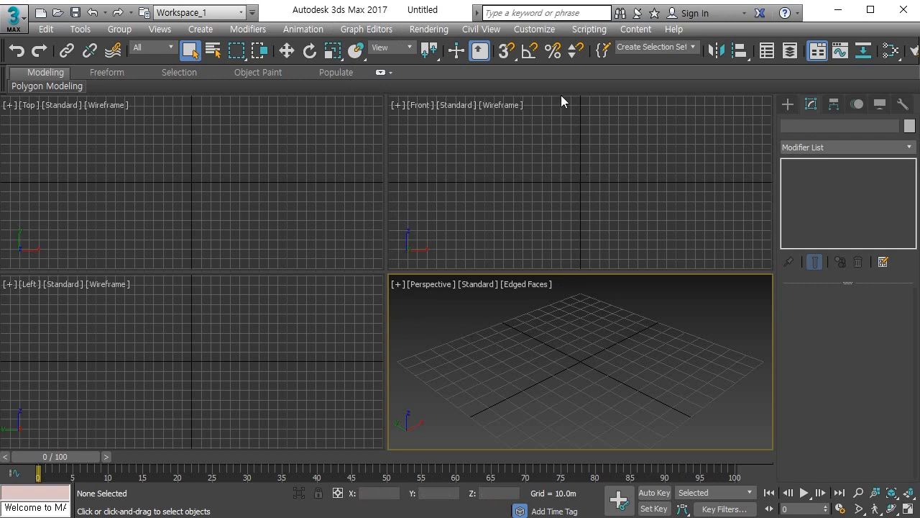
- Set the system unit scale to 1 unit = 1.0 millimeters and the metric display units to Millimeters
click(534, 29)
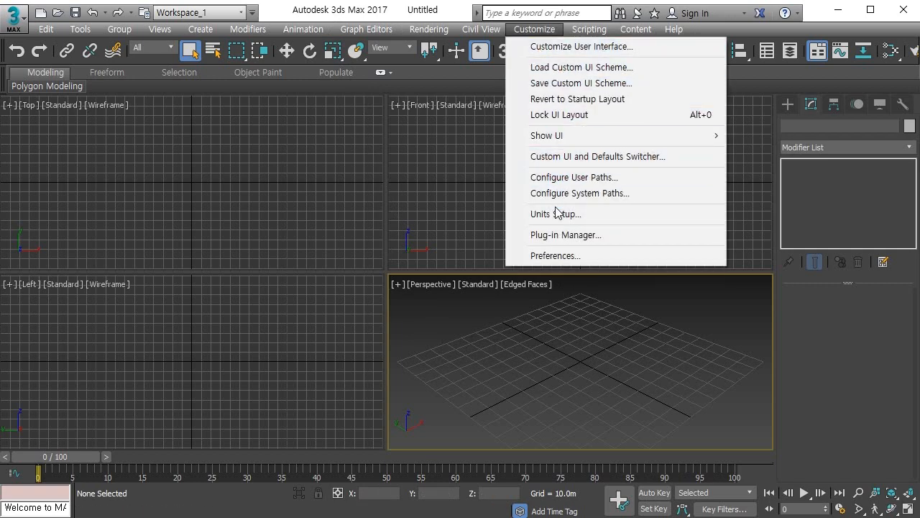
click(553, 214)
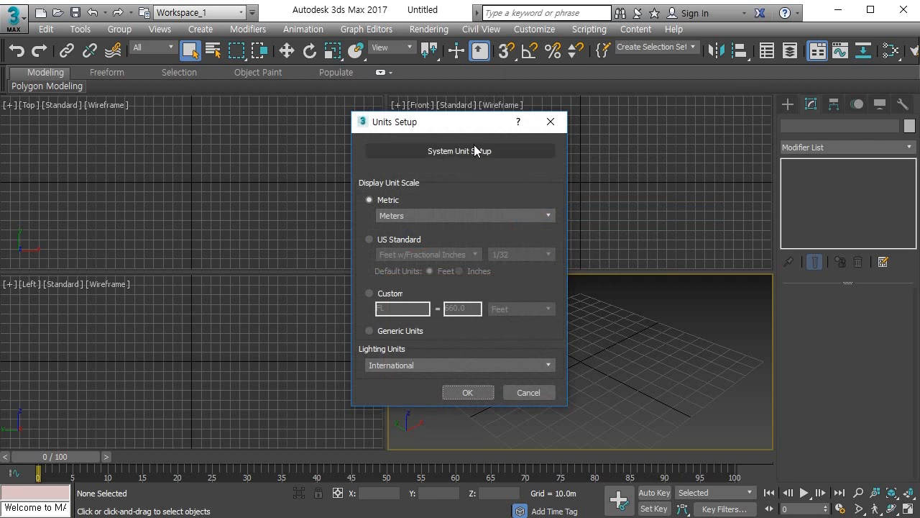
click(475, 150)
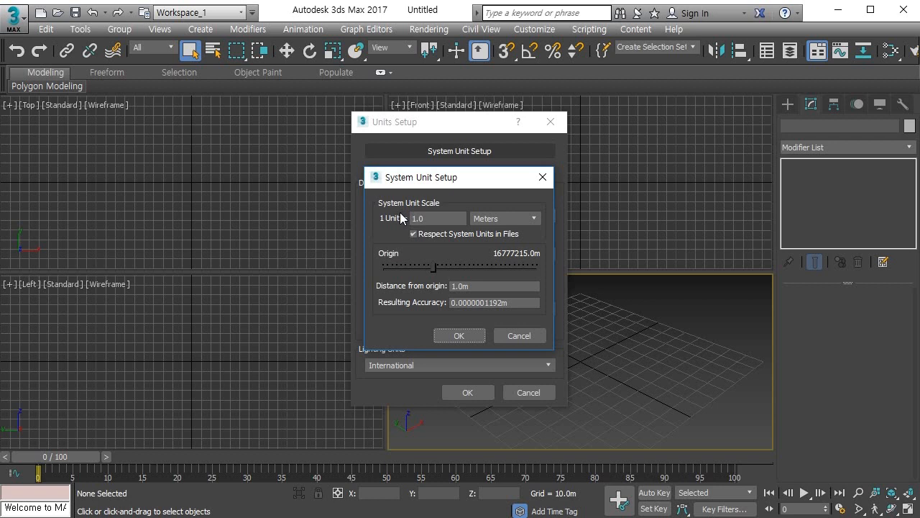
click(509, 216)
click(508, 257)
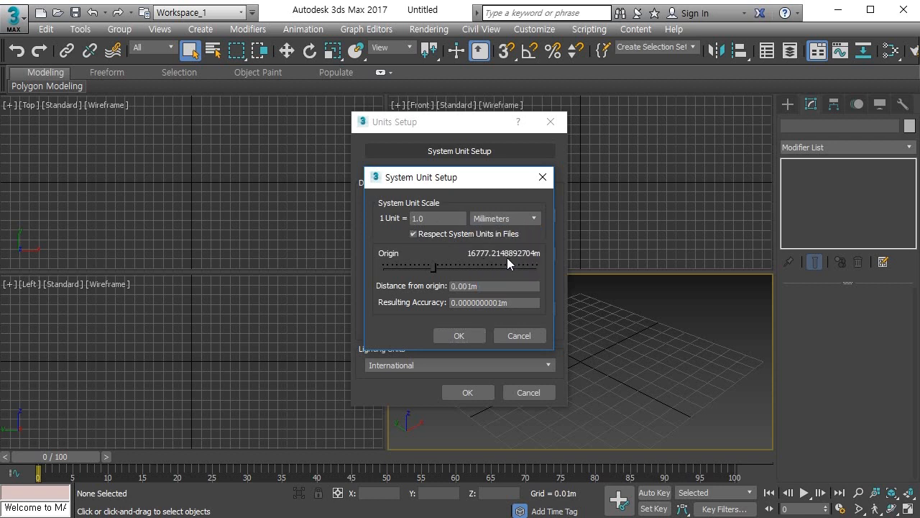
click(467, 337)
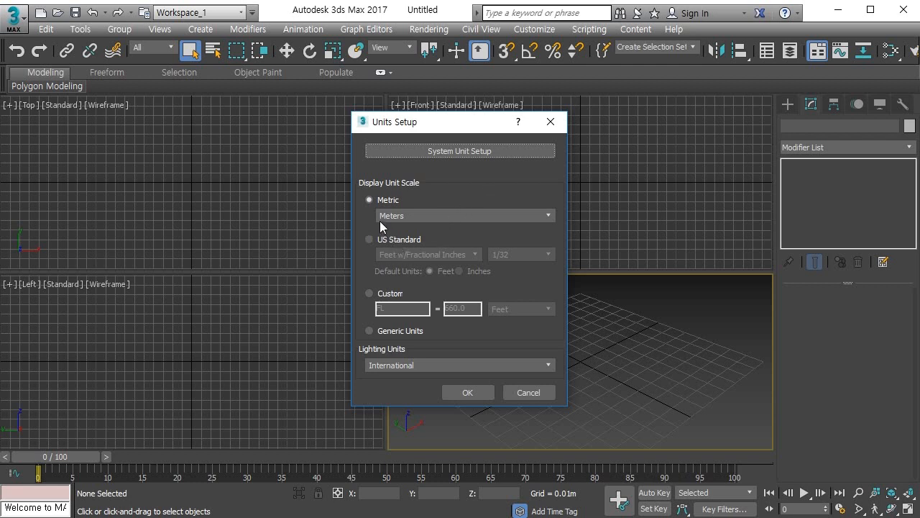
click(435, 212)
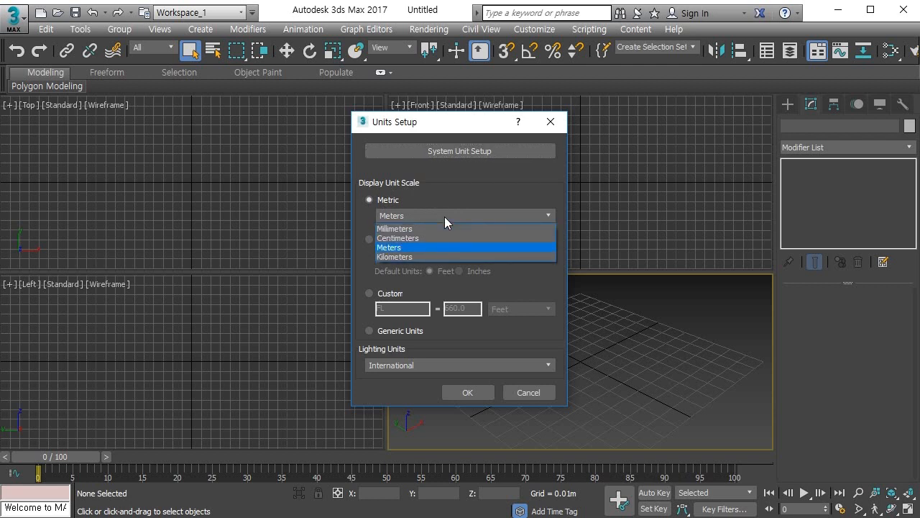
click(440, 229)
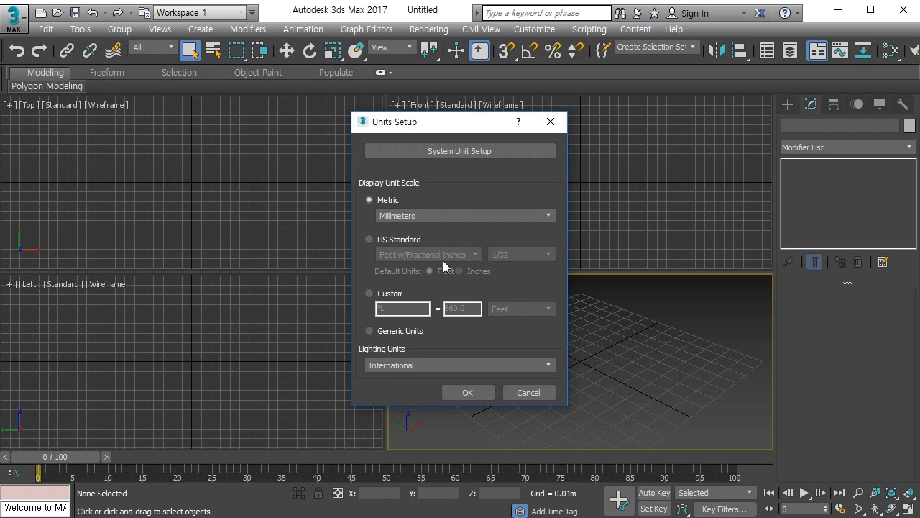
click(467, 391)
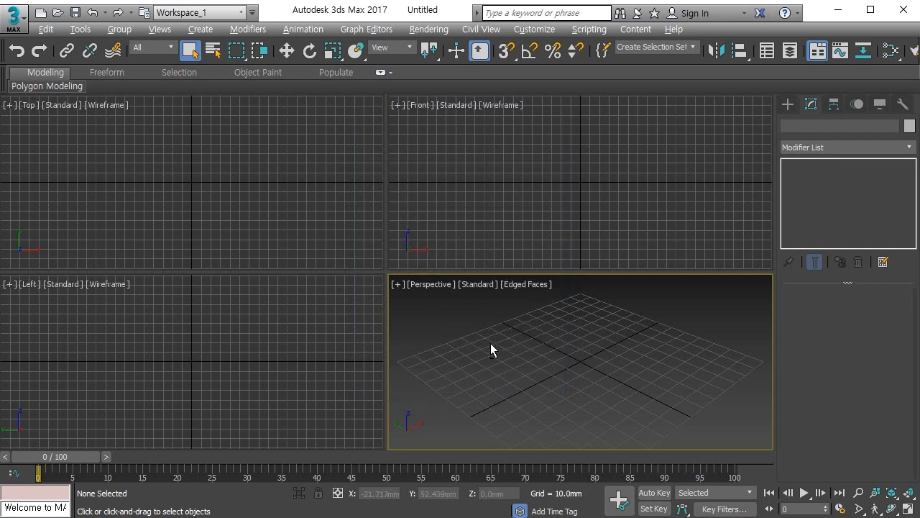
- Maximize the Perspective viewport and draw a box about 137 mm long, 139 mm wide and 42 mm high across the grid
key(alt+w)
scroll(455, 282, down, 5)
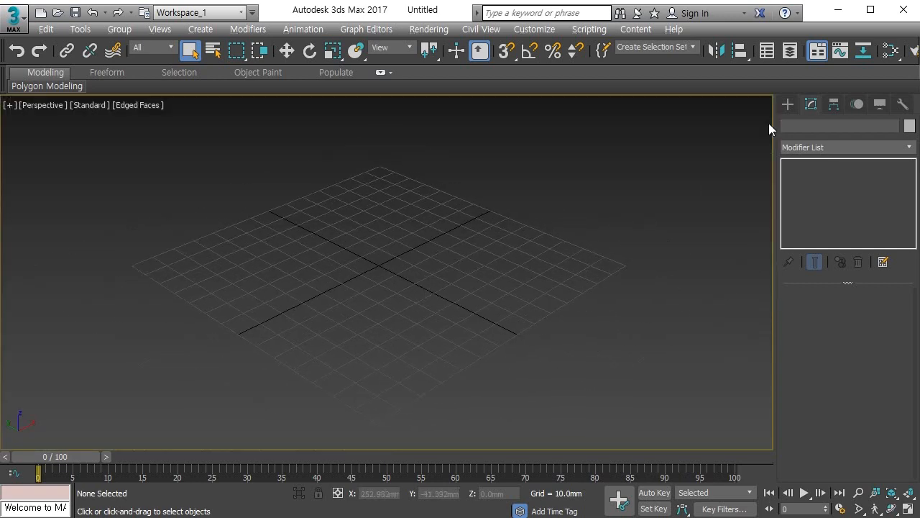
click(788, 105)
click(817, 191)
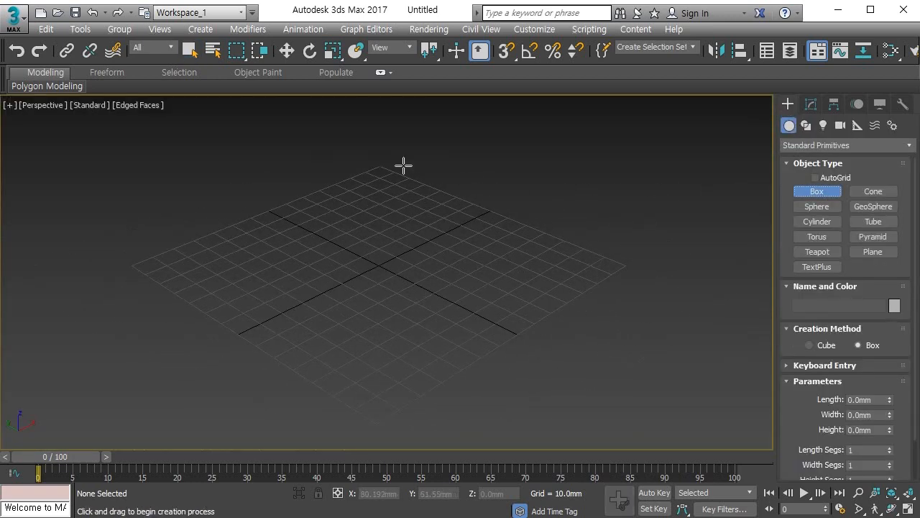
drag(382, 167, 378, 417)
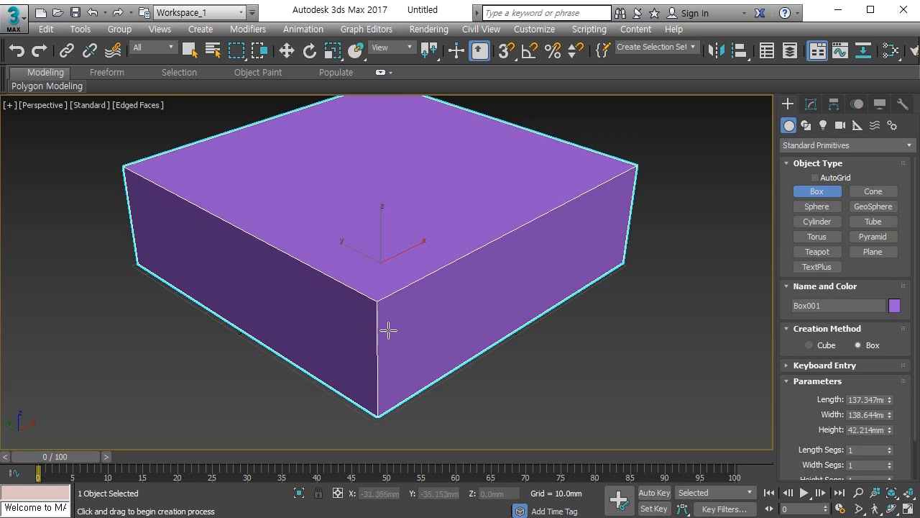
click(389, 330)
scroll(463, 323, down, 2)
middle_drag(463, 323, 434, 327)
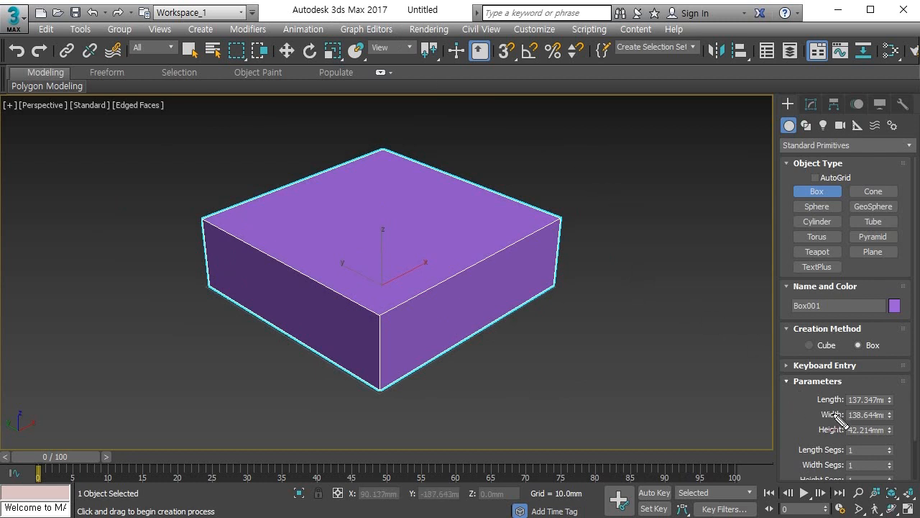
- Delete the purple box from the scene
drag(864, 435, 848, 390)
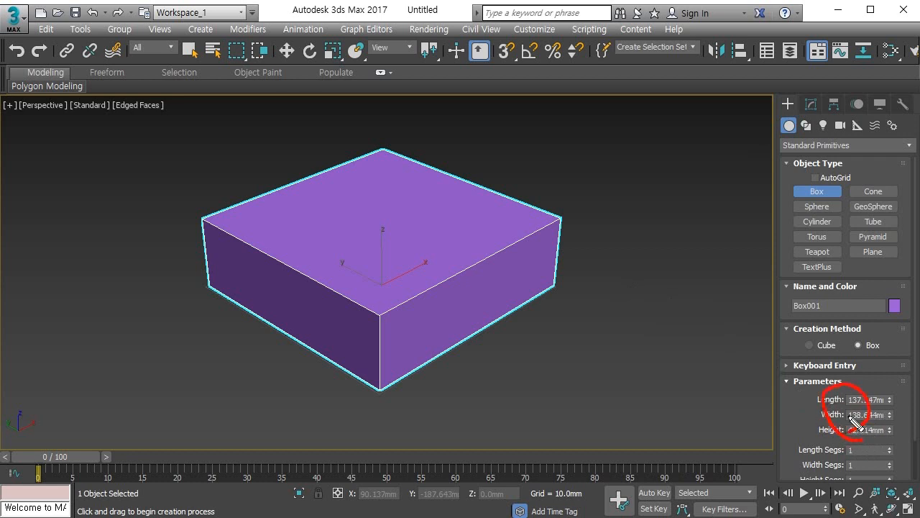
key(Escape)
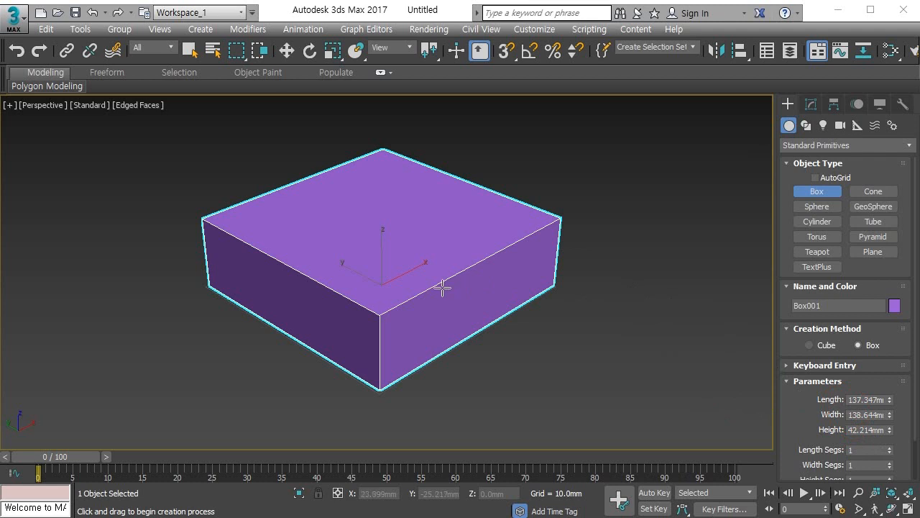
key(Delete)
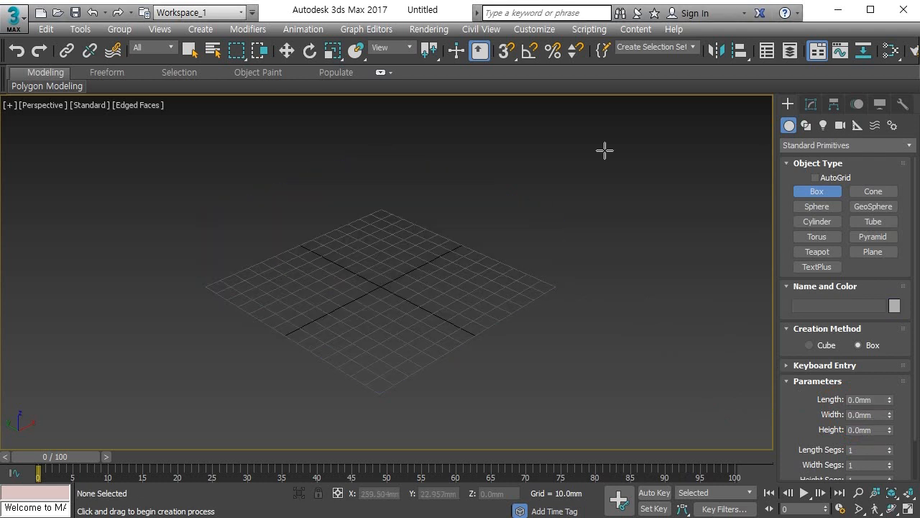
- Change the metric display unit scale to Meters in the units setup
click(534, 29)
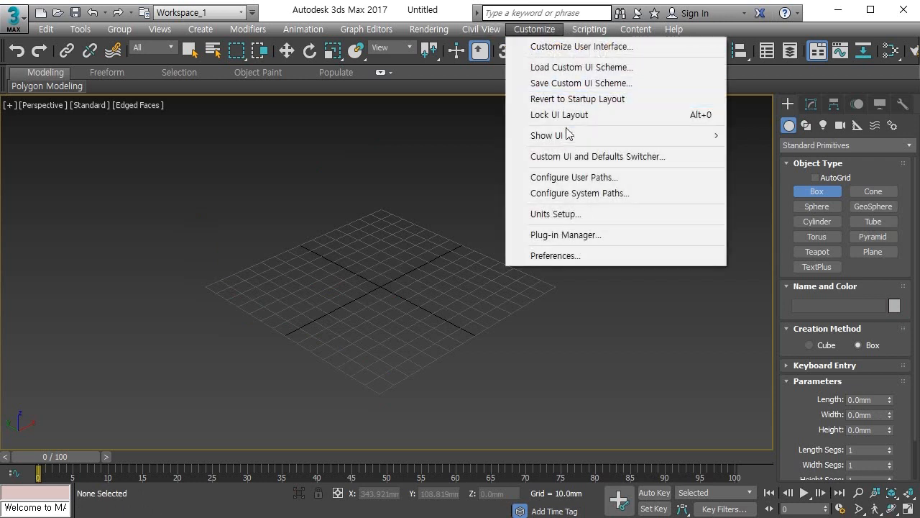
click(568, 214)
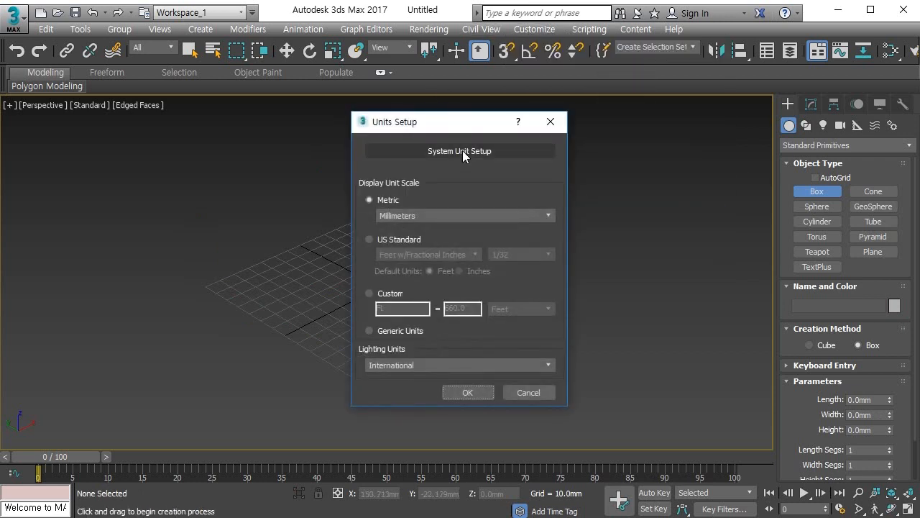
click(455, 217)
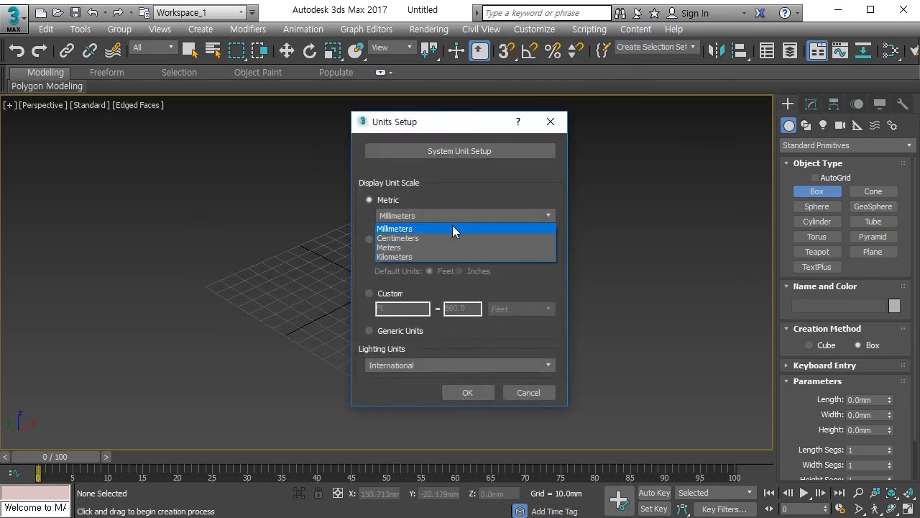
click(448, 245)
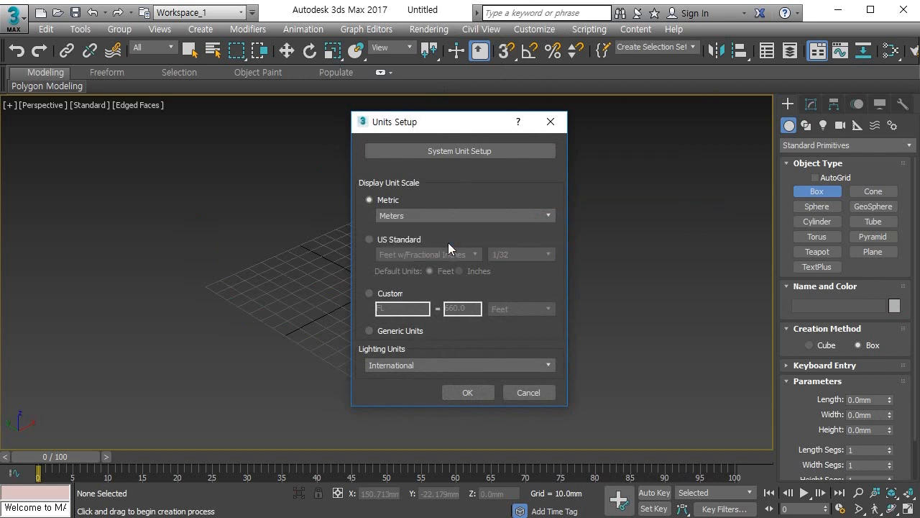
click(466, 392)
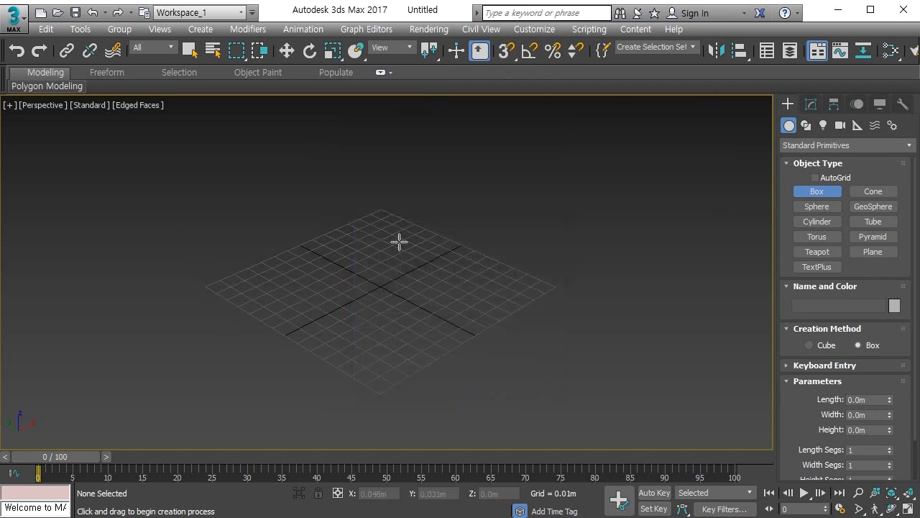
- Draw a box about 0.136 m long, 0.138 m wide and 0.027 m high across the grid
drag(382, 207, 378, 382)
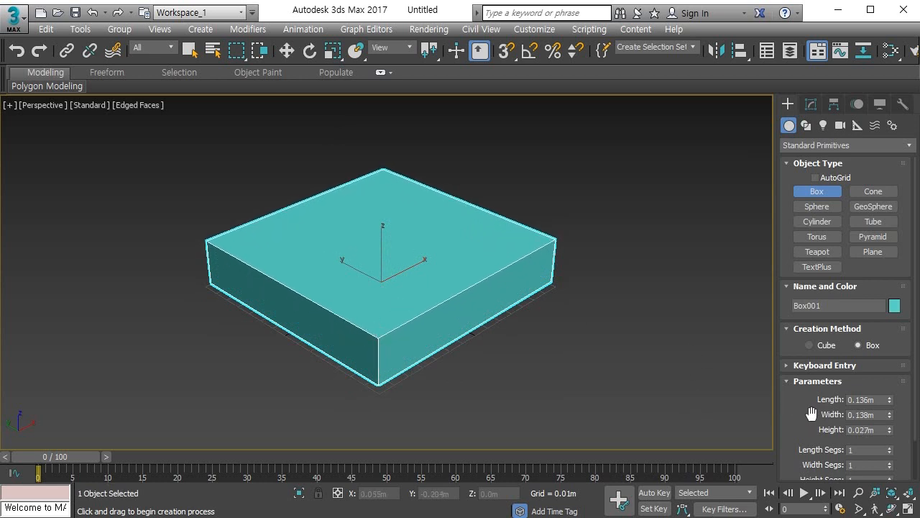
mouse_move(873, 447)
mouse_down()
mouse_move(834, 436)
mouse_move(878, 434)
mouse_up()
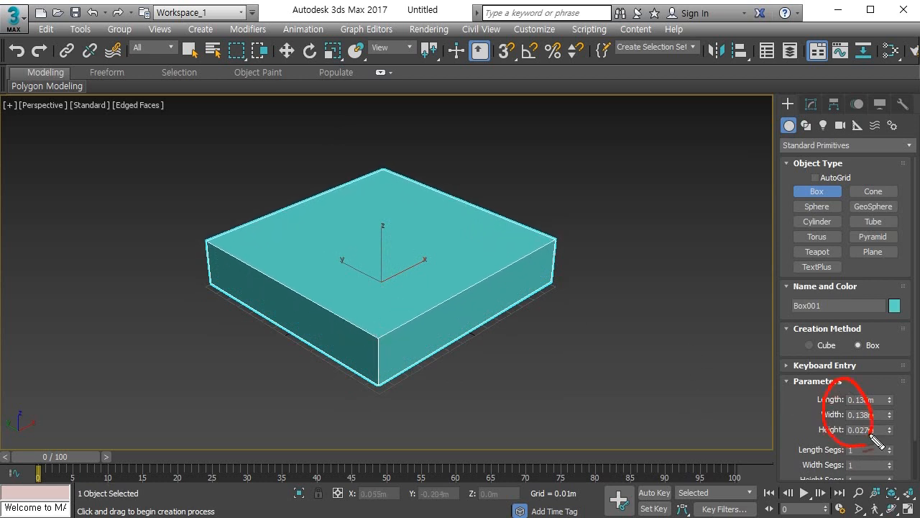
key(Escape)
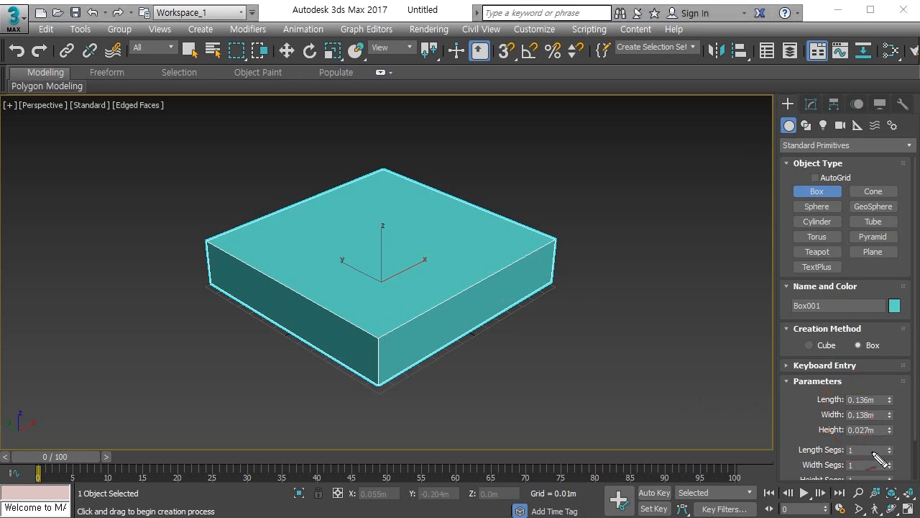
mouse_move(875, 449)
mouse_down()
mouse_move(838, 429)
mouse_move(859, 452)
mouse_move(835, 400)
mouse_up()
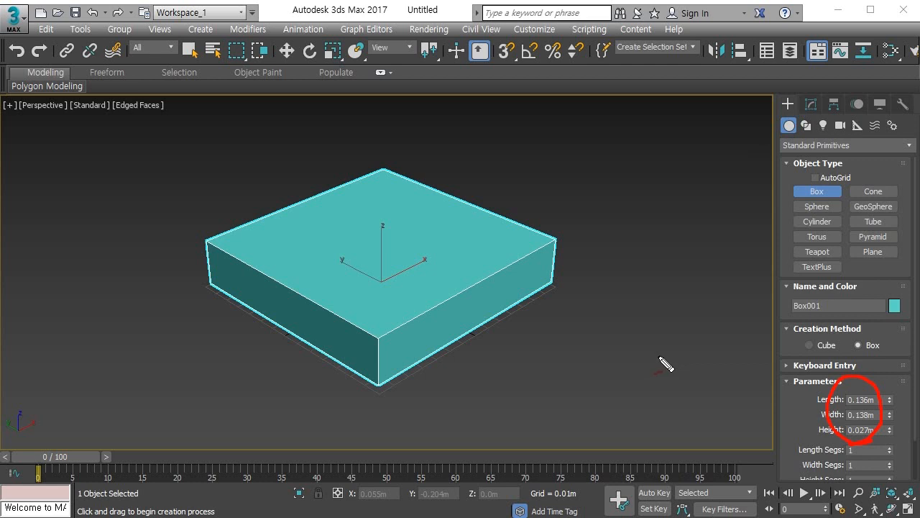
key(Escape)
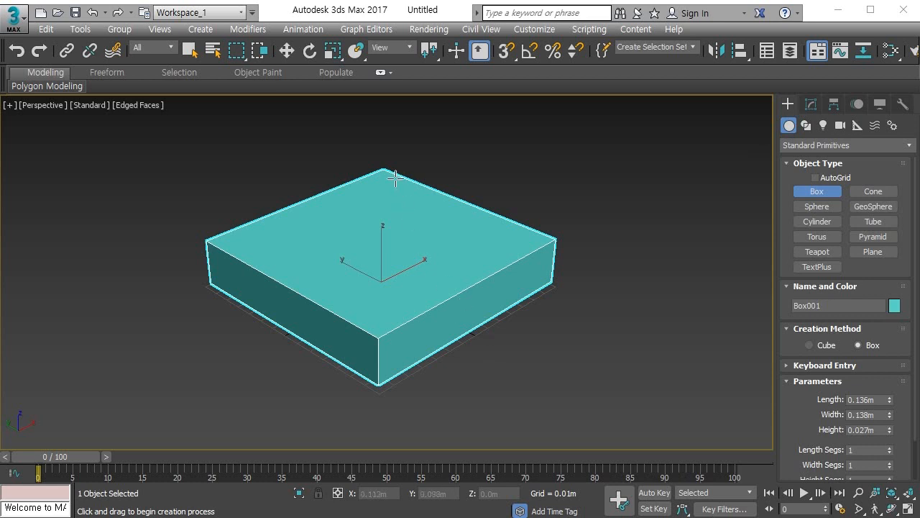
- Delete the turquoise box from the scene
click(361, 217)
key(Delete)
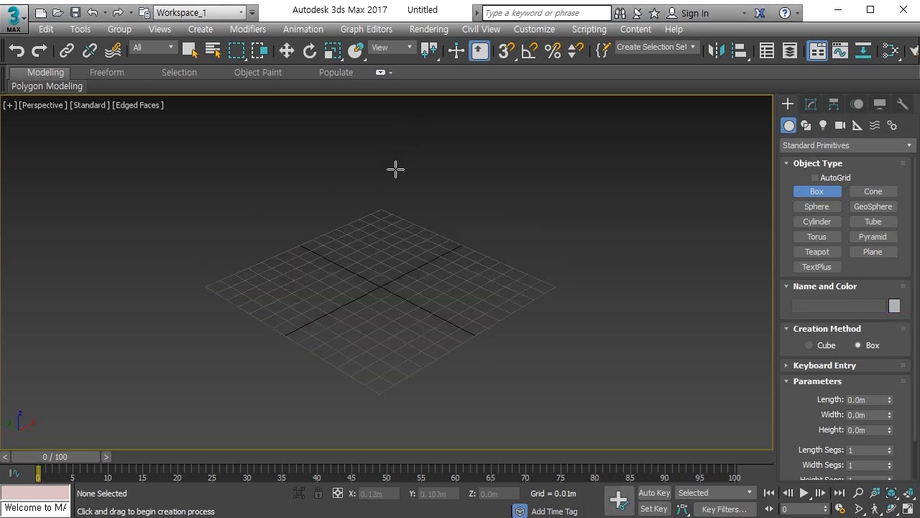
- Set the metric display units to Millimeters and the system unit scale to 1 unit = 1.0 meters
click(534, 28)
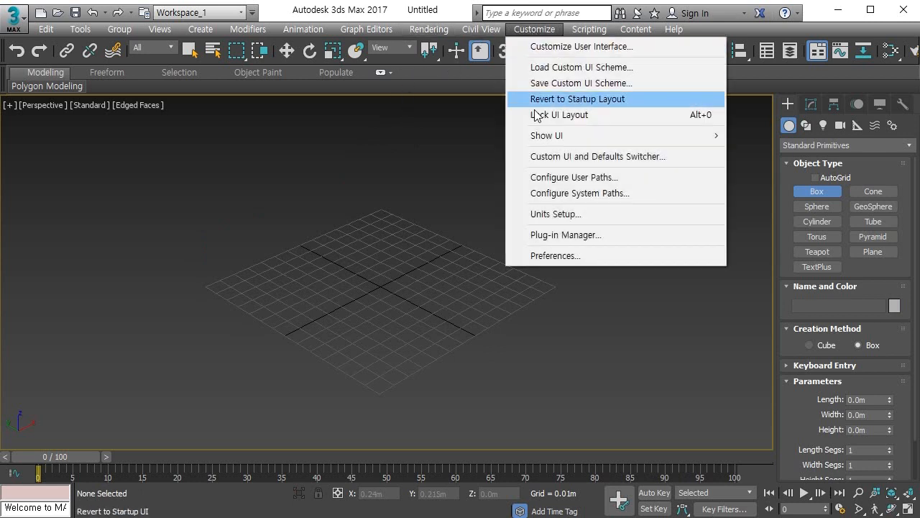
click(552, 215)
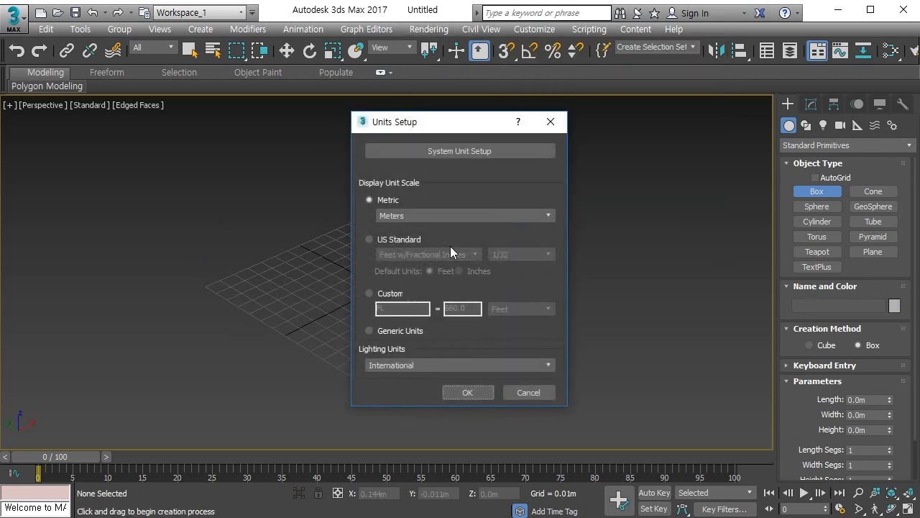
click(439, 214)
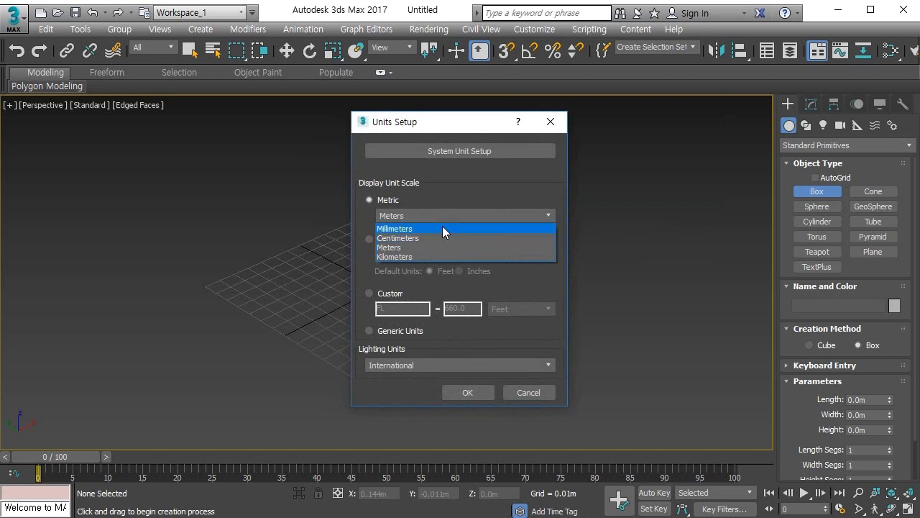
click(442, 226)
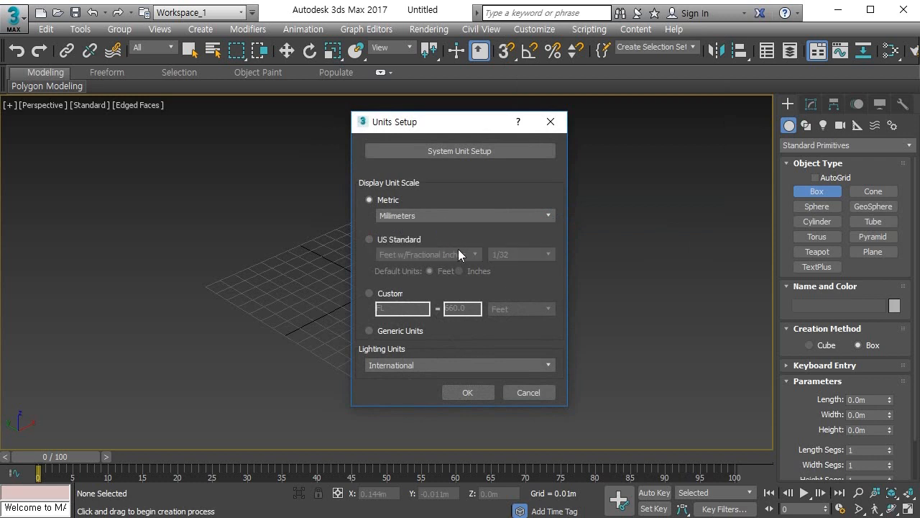
click(463, 150)
click(511, 217)
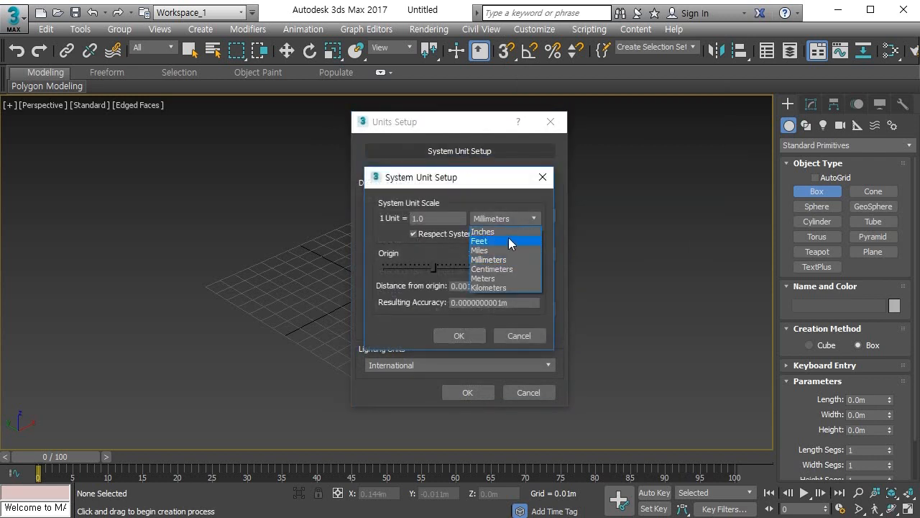
click(503, 278)
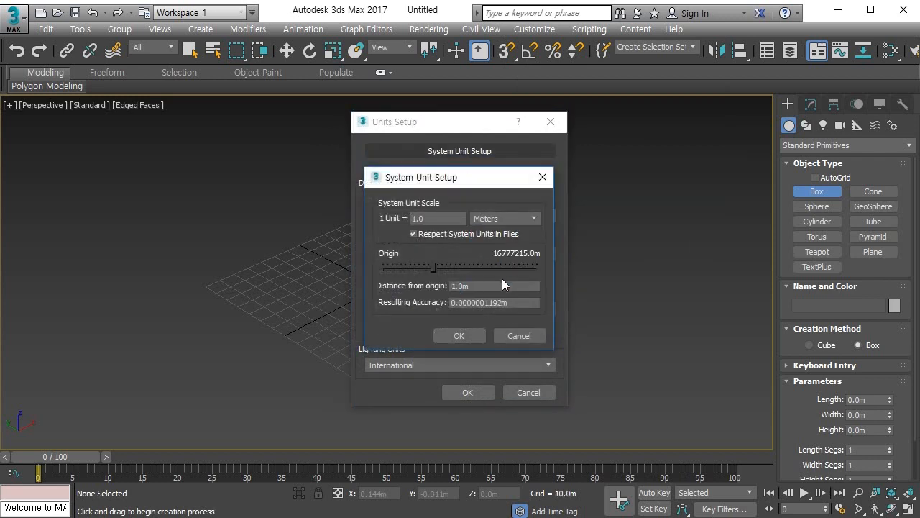
click(469, 332)
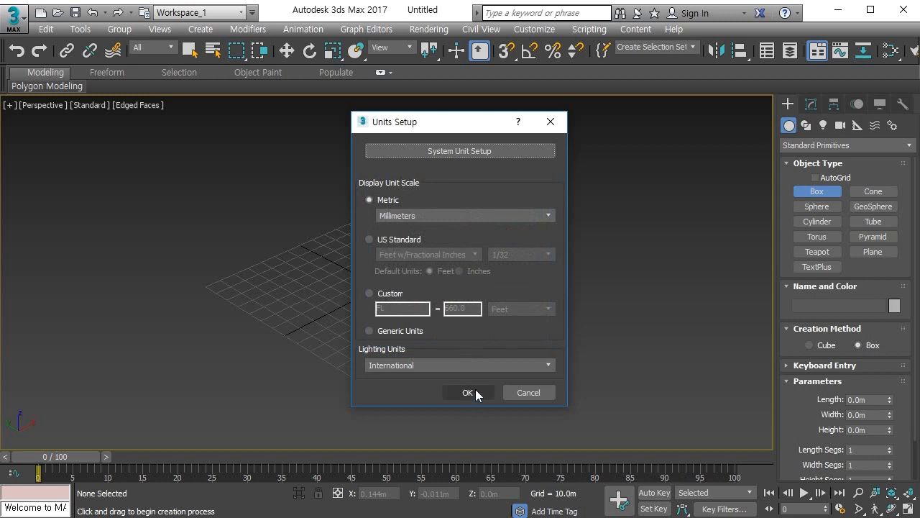
click(468, 392)
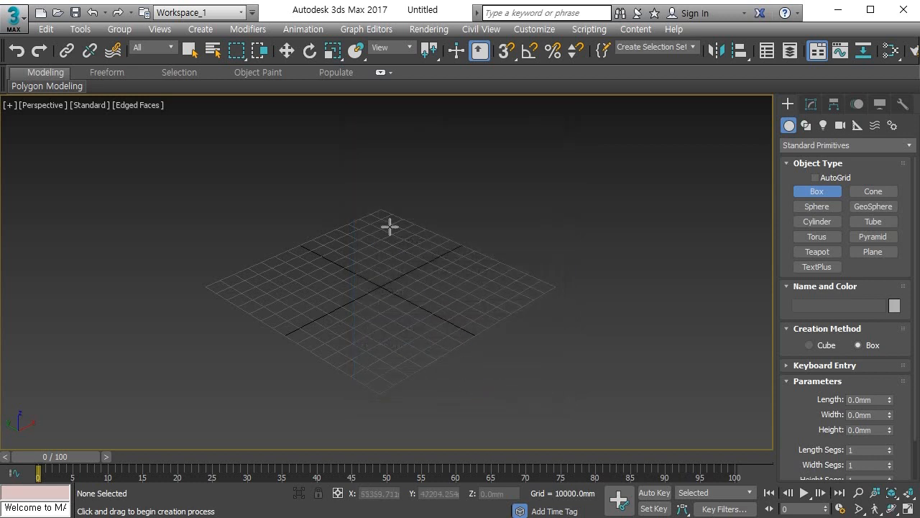
- Draw a box about 133,717 mm long, 133,798 mm wide and 29,230 mm high across the grid, and delete it
drag(381, 210, 382, 388)
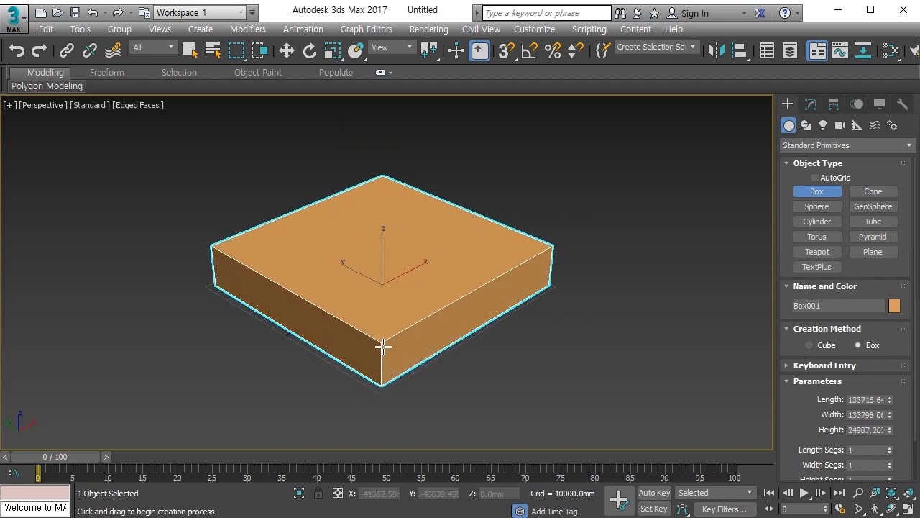
click(382, 339)
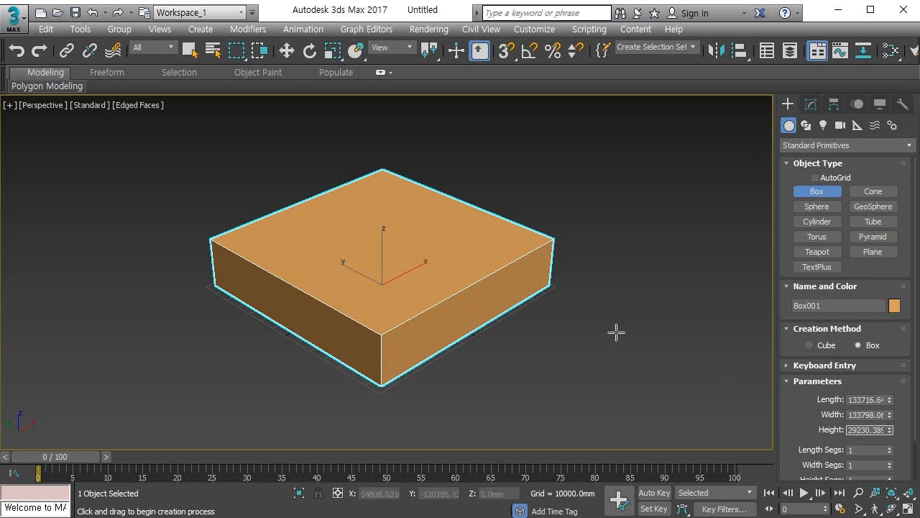
key(Delete)
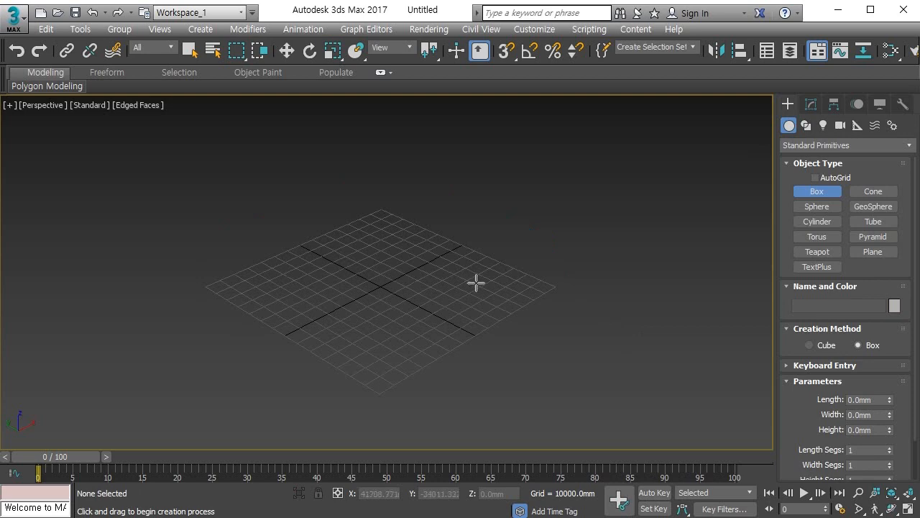
- Set the system unit scale to 1 unit = 1.0 millimeters and apply the units setup
click(534, 29)
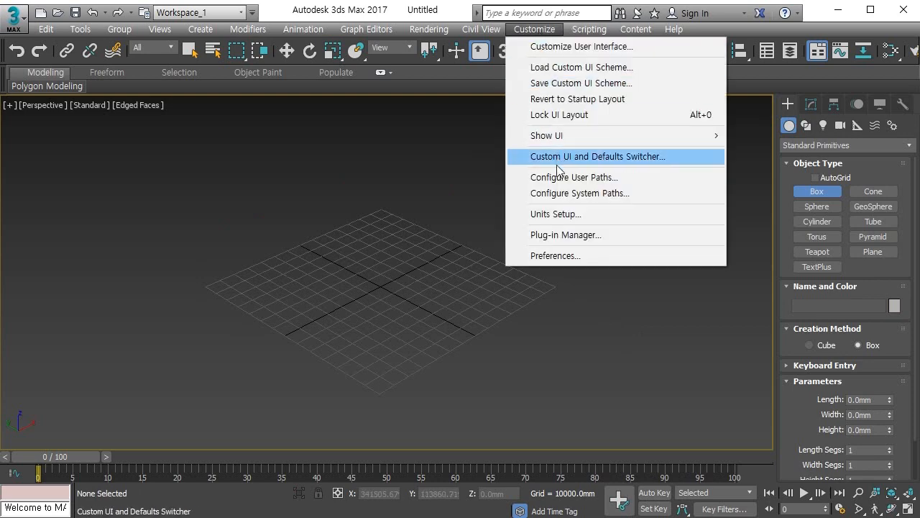
click(568, 214)
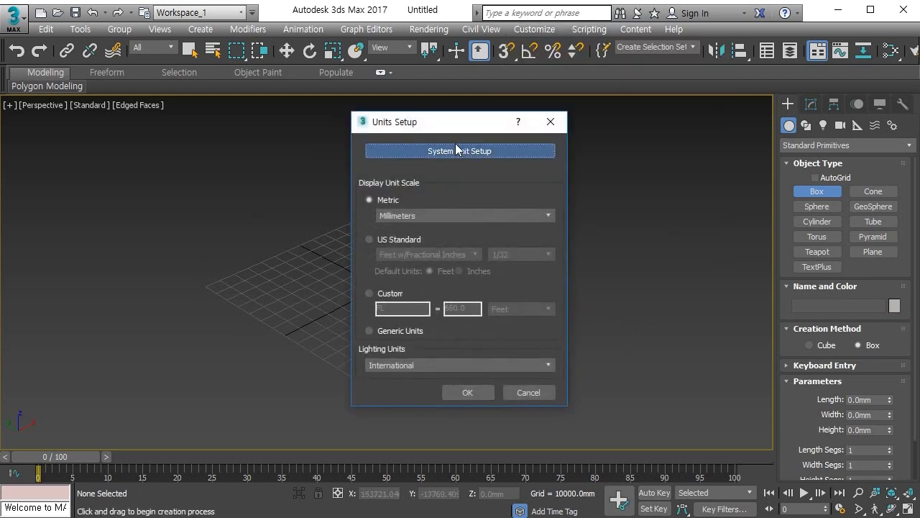
click(478, 151)
click(516, 215)
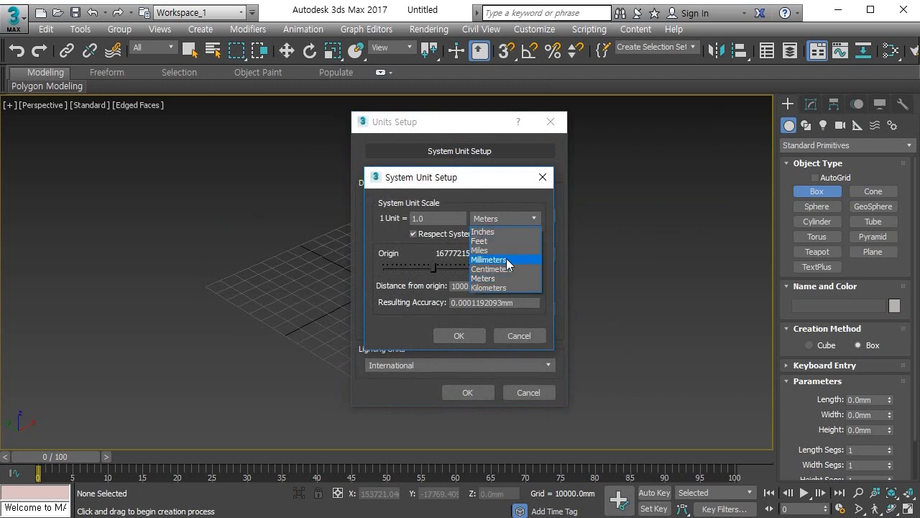
click(506, 260)
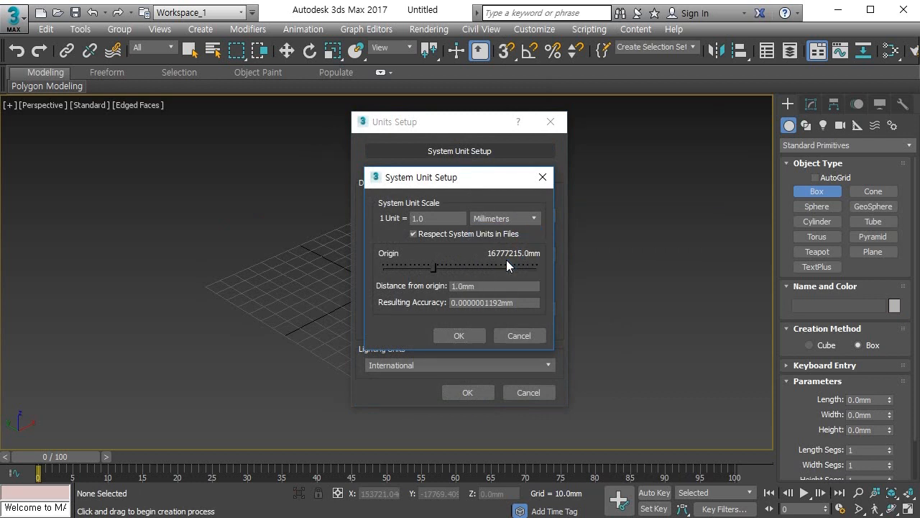
click(460, 336)
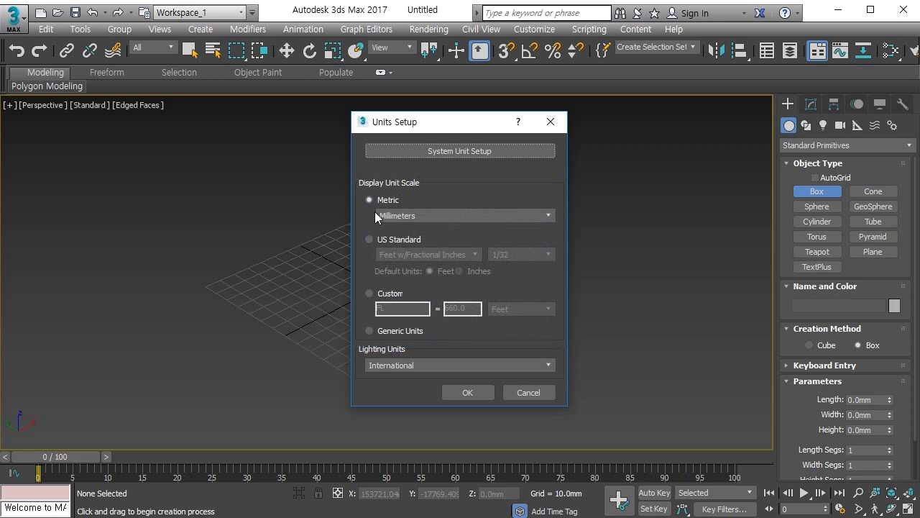
click(467, 390)
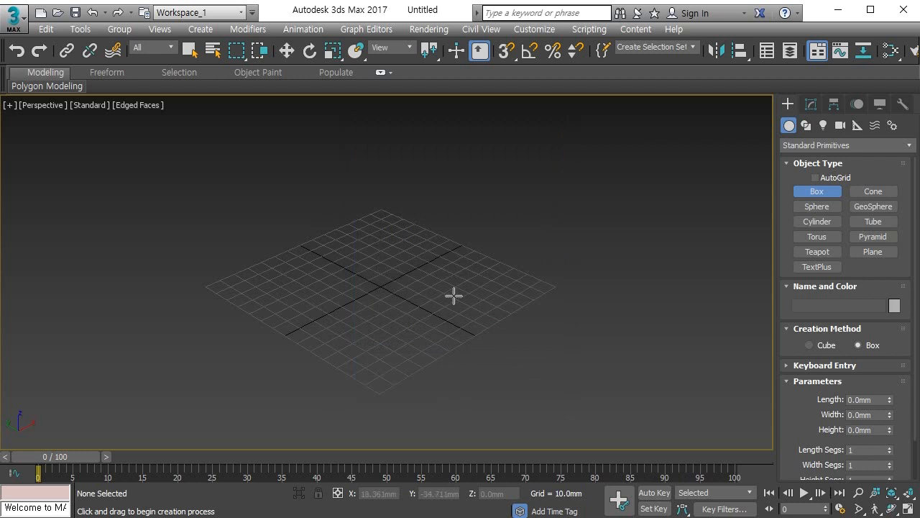
- Draw a small box about 9.3 mm long, 9.6 mm wide and 11.2 mm high near the front of the grid
right_click(745, 205)
scroll(390, 271, up, 5)
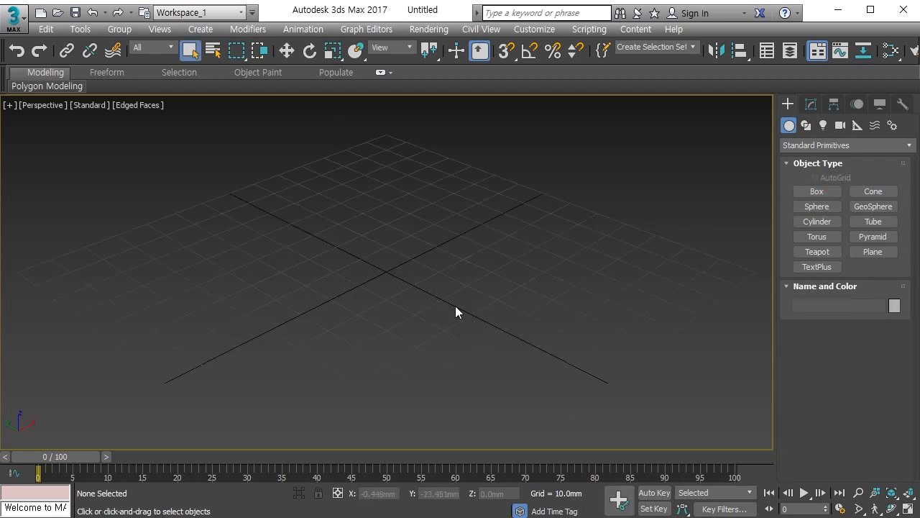
key(q)
click(801, 188)
drag(328, 381, 329, 399)
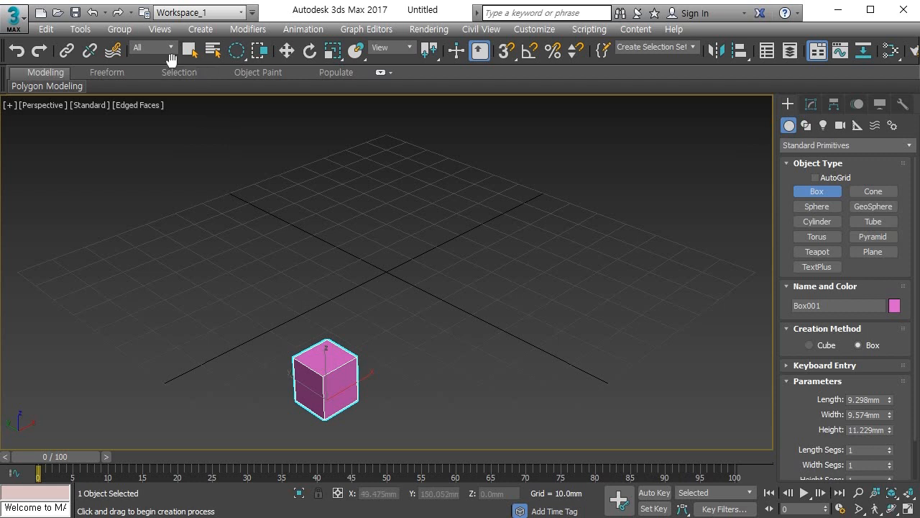
- Start an Array of the pink box with the incremental X and Y moves reset to 0 mm and the preview turned on
click(84, 30)
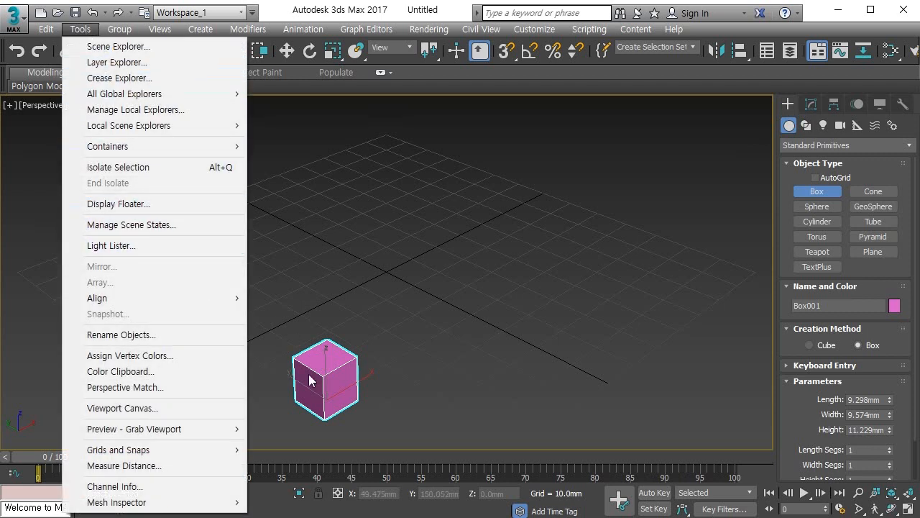
click(338, 387)
right_click(337, 387)
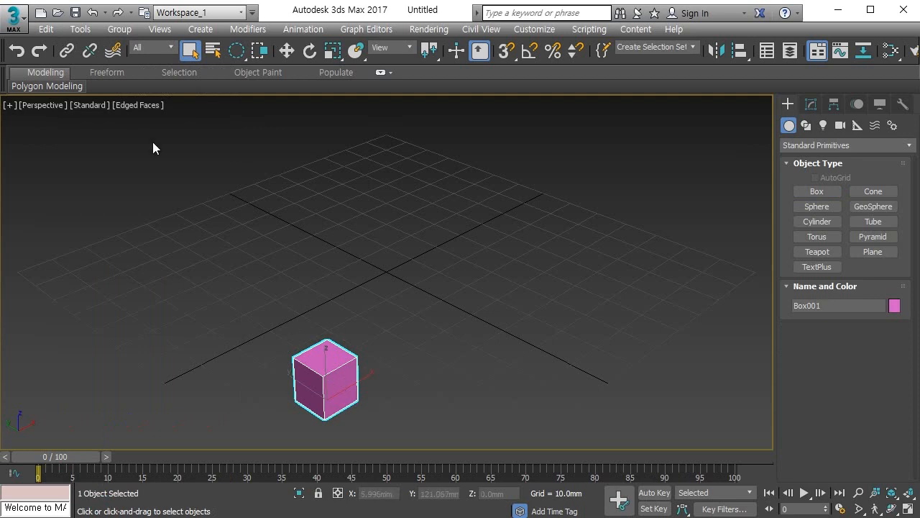
click(81, 29)
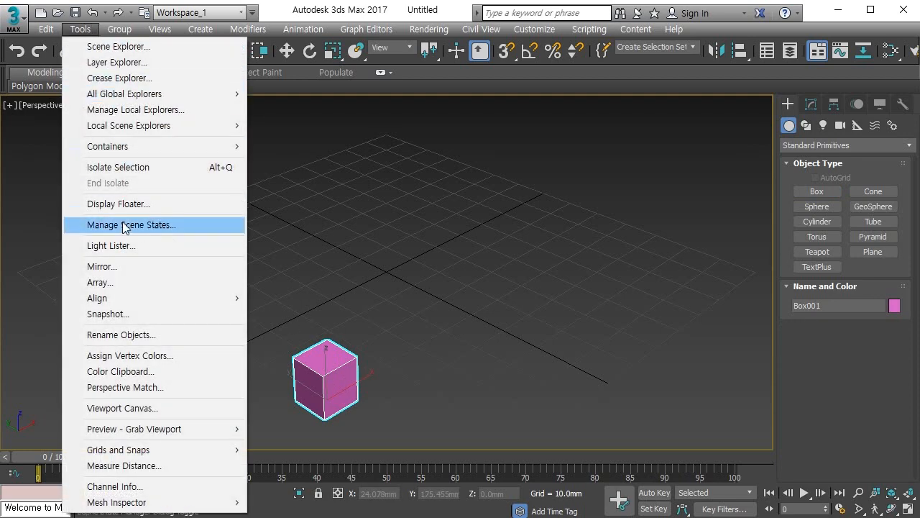
click(128, 280)
right_click(272, 202)
right_click(323, 202)
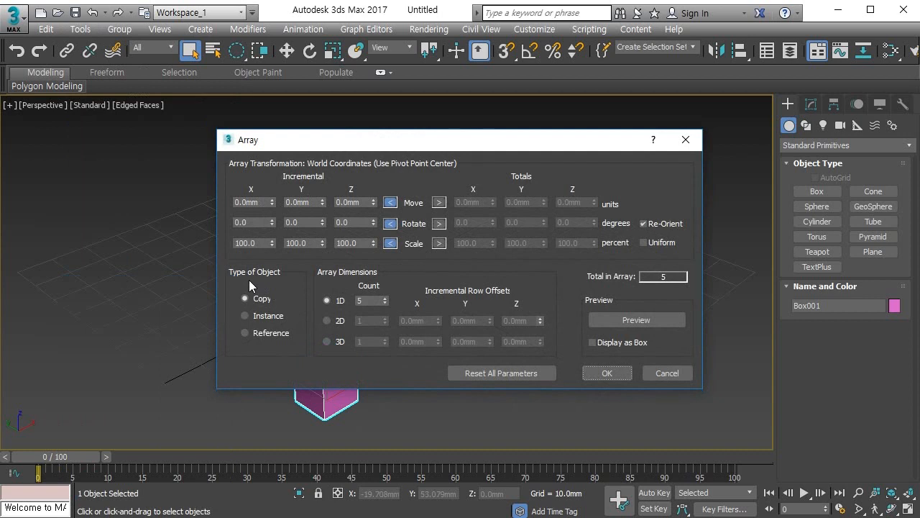
click(371, 300)
drag(553, 148, 753, 29)
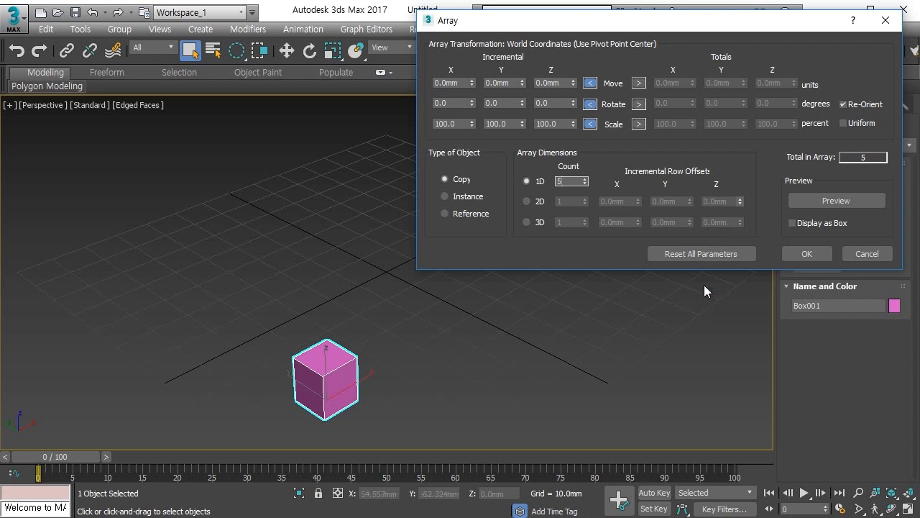
click(836, 202)
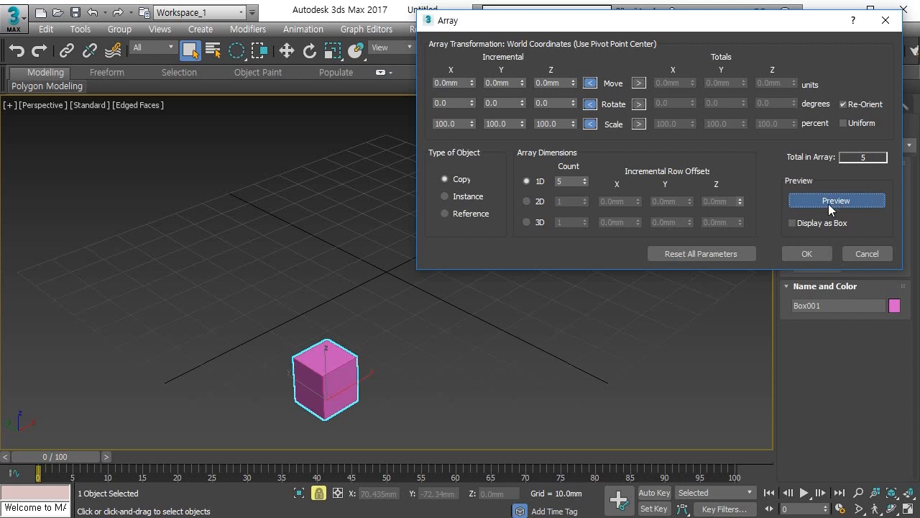
- Set the array's incremental X move to 30 mm
click(474, 80)
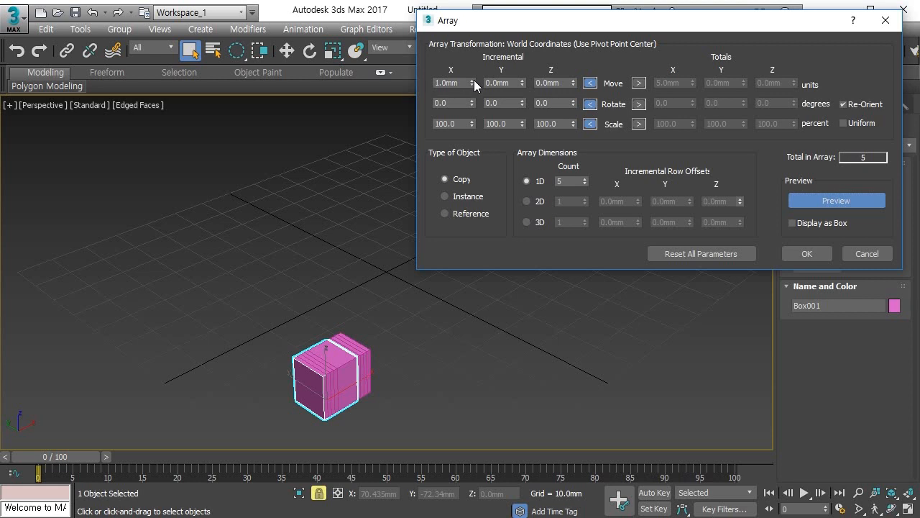
click(474, 80)
click(474, 80)
click(474, 79)
click(474, 80)
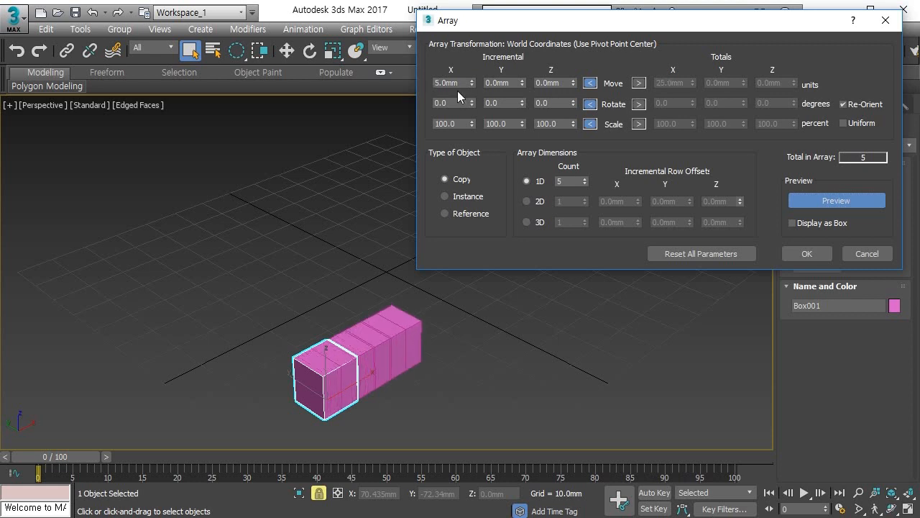
double_click(453, 87)
text(30)
key(Return)
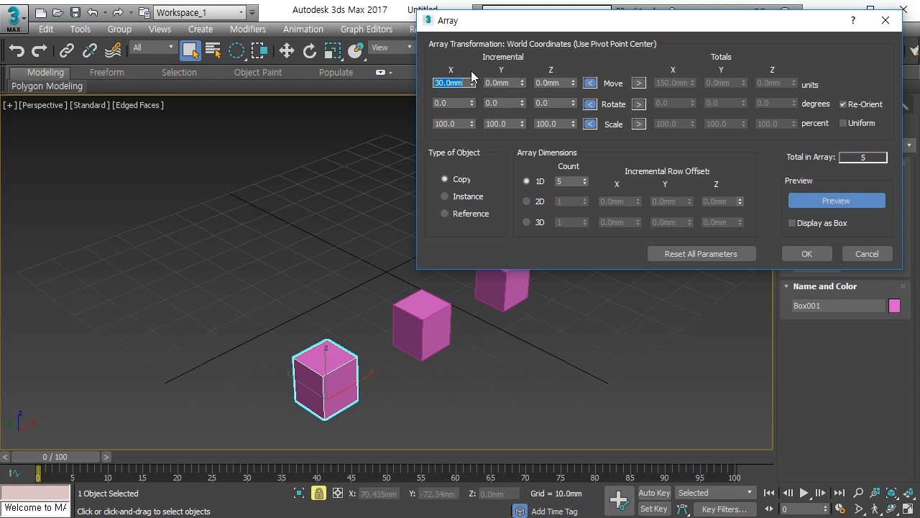
drag(479, 64, 554, 60)
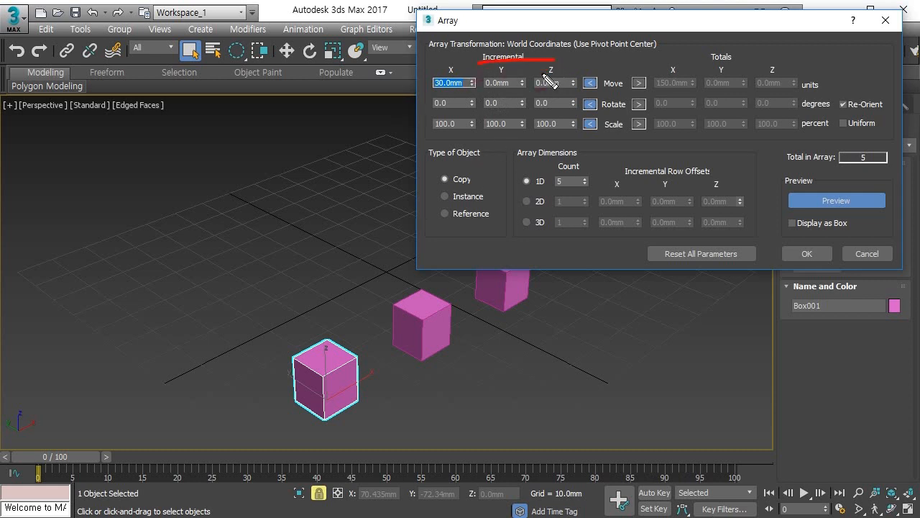
key(Escape)
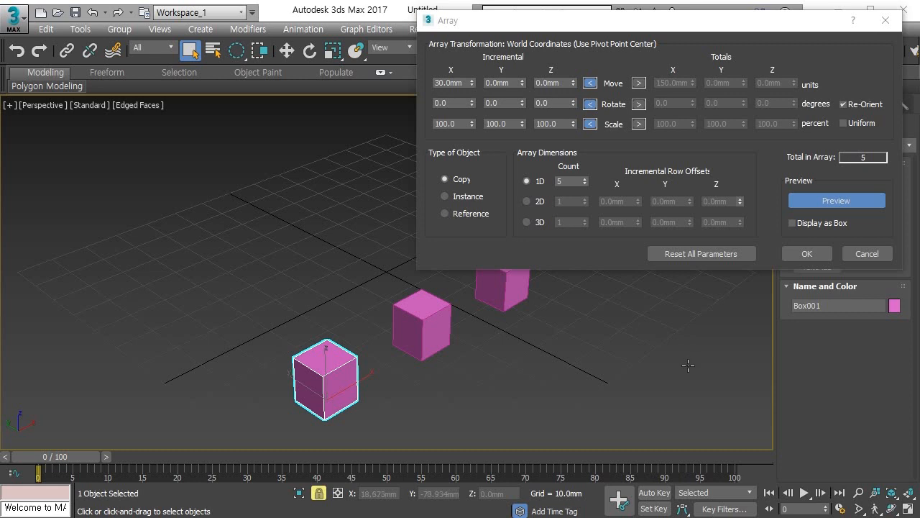
- Compare the array preview with Display as Box on and off, and leave the option off
click(814, 223)
drag(727, 29, 335, 28)
click(440, 223)
click(442, 224)
click(441, 223)
click(444, 225)
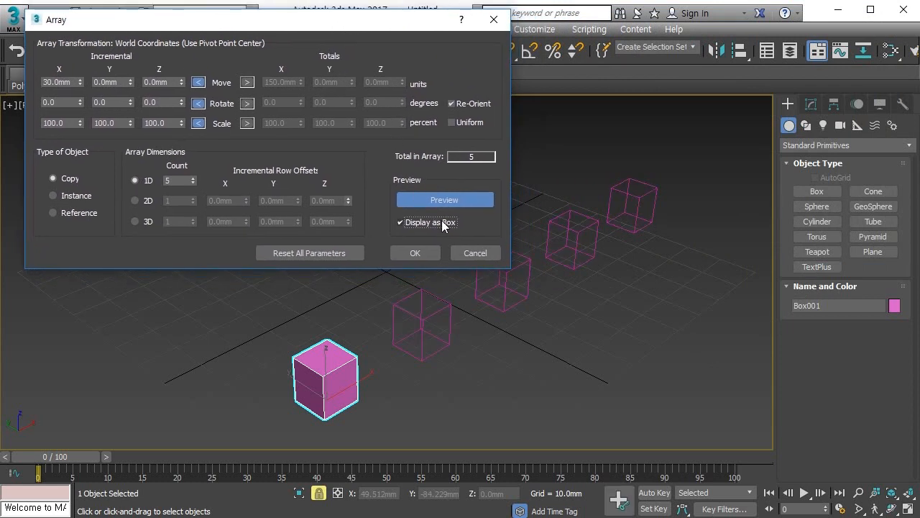
click(436, 220)
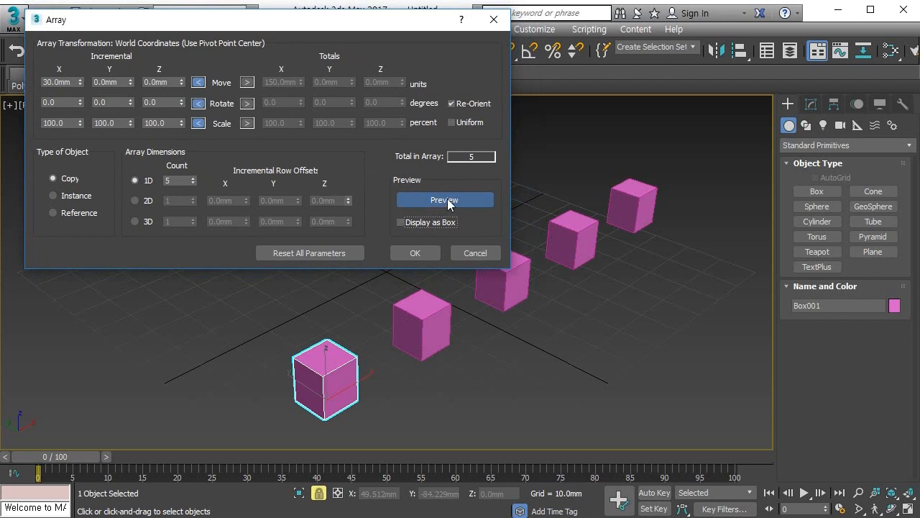
- Toggle the array preview repeatedly to compare the scene with and without the copies, and leave it on
click(445, 200)
click(445, 200)
click(445, 201)
click(445, 200)
click(446, 200)
click(449, 202)
click(448, 202)
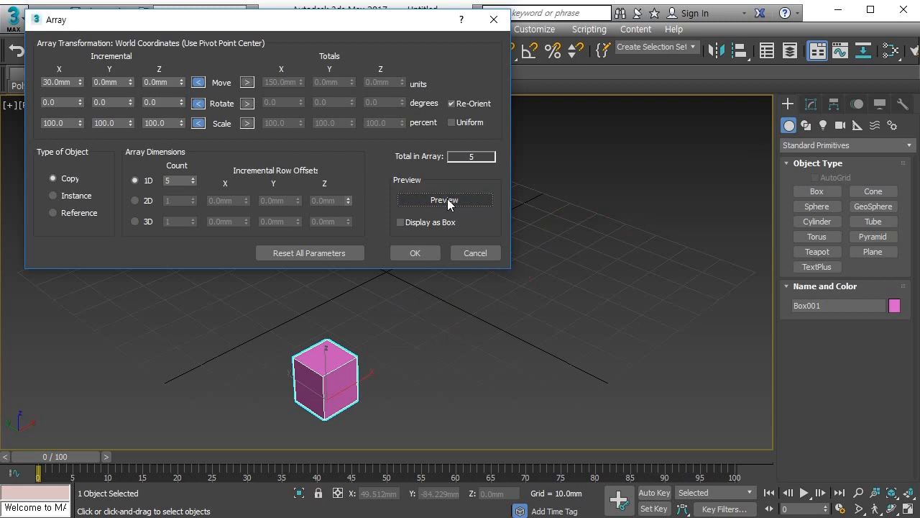
click(449, 205)
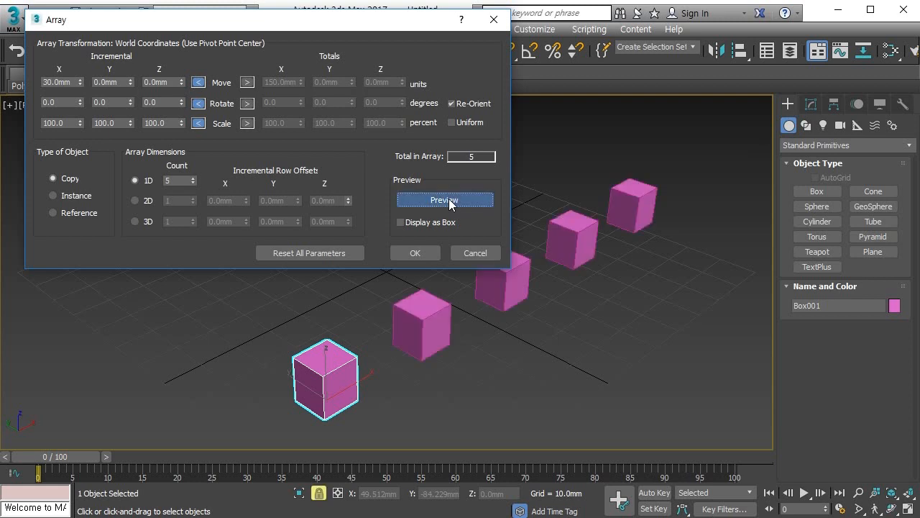
click(449, 204)
click(450, 205)
click(450, 205)
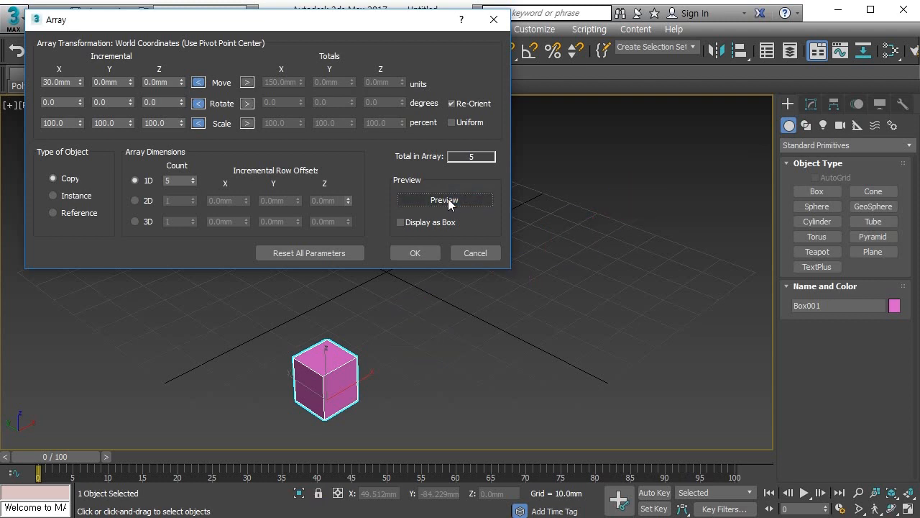
click(449, 204)
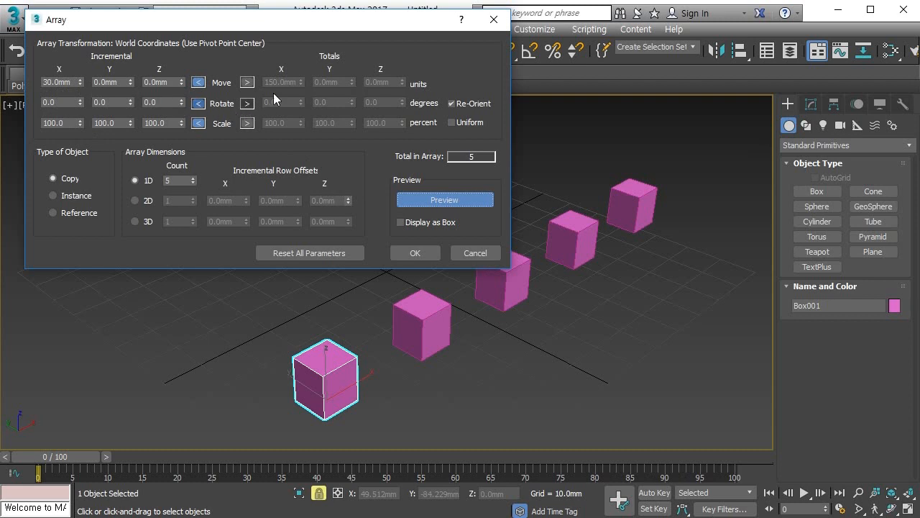
mouse_move(337, 70)
mouse_down()
mouse_move(337, 48)
mouse_move(345, 80)
mouse_up()
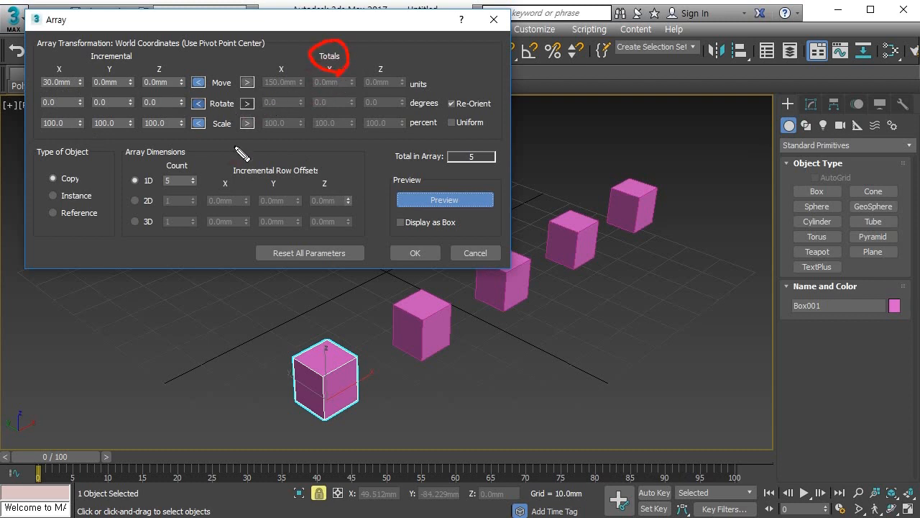
key(Escape)
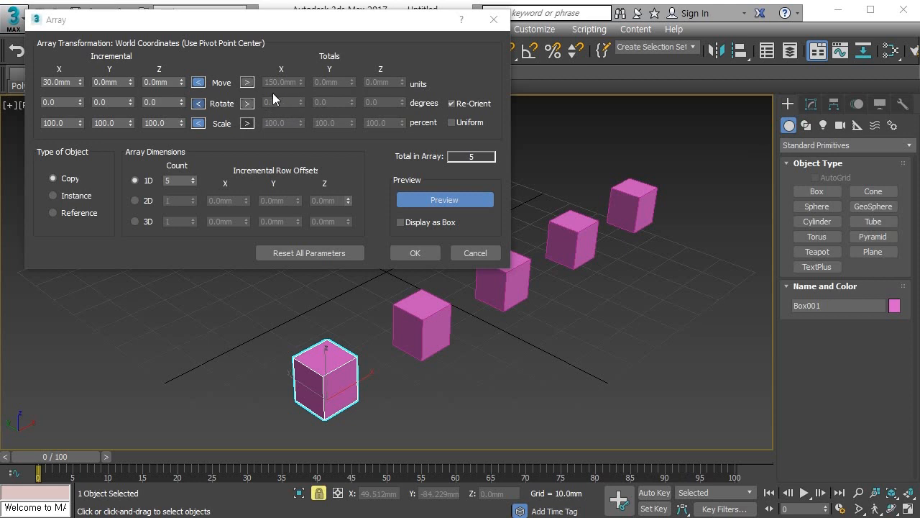
drag(264, 91, 299, 91)
key(Escape)
- Set the array's incremental Y move to -10 mm and its incremental Z move to -9 mm
drag(130, 78, 130, 79)
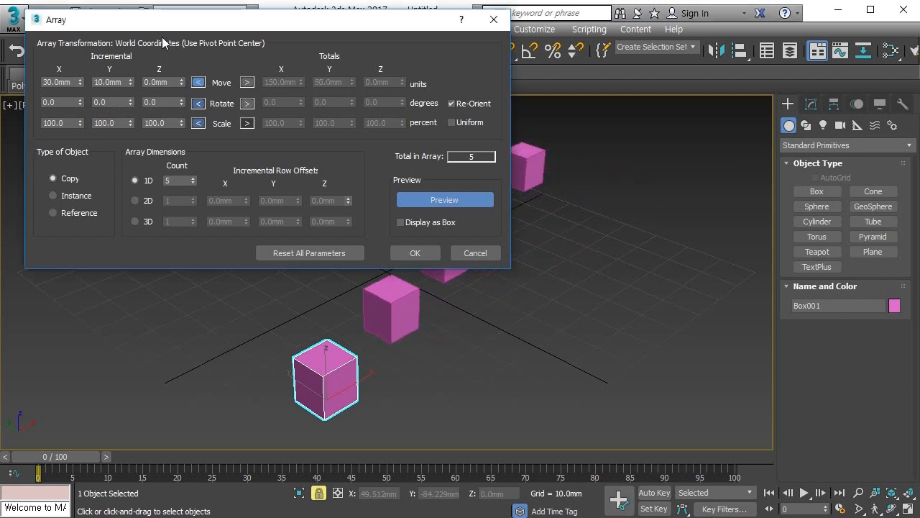
drag(171, 30, 182, 55)
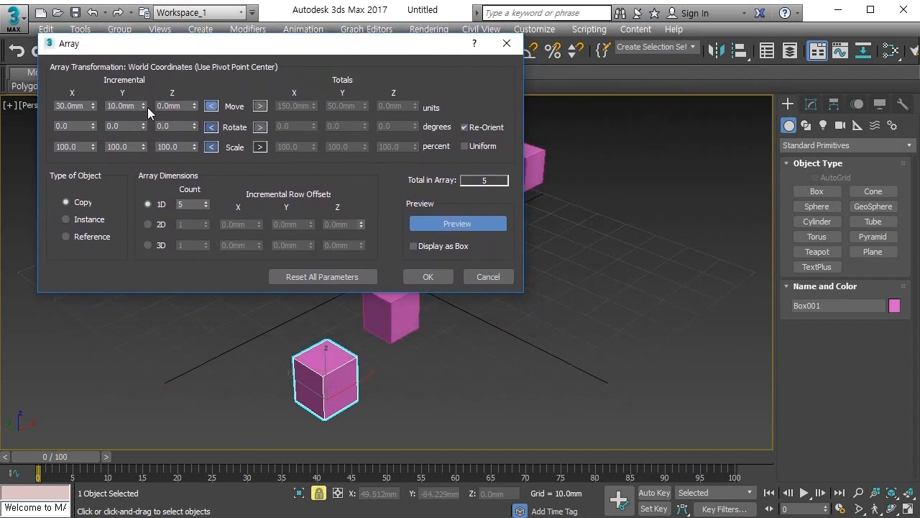
drag(146, 107, 144, 107)
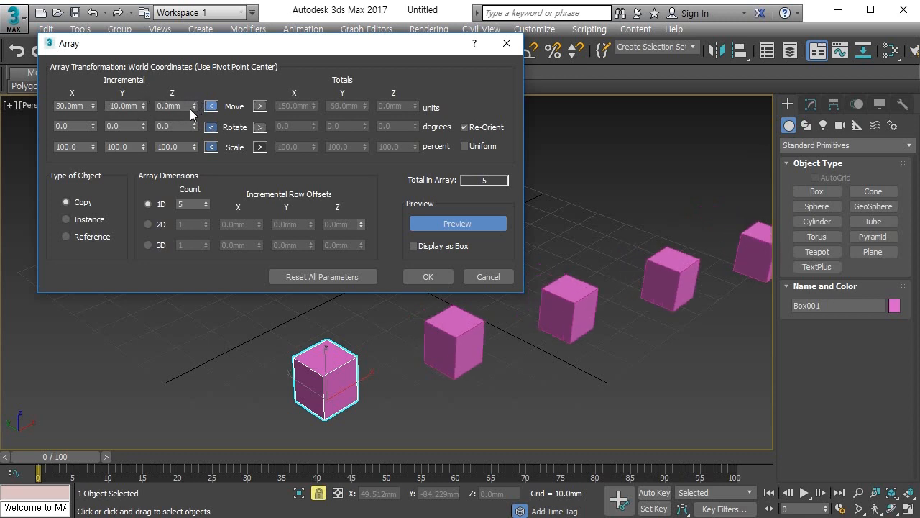
drag(195, 107, 194, 107)
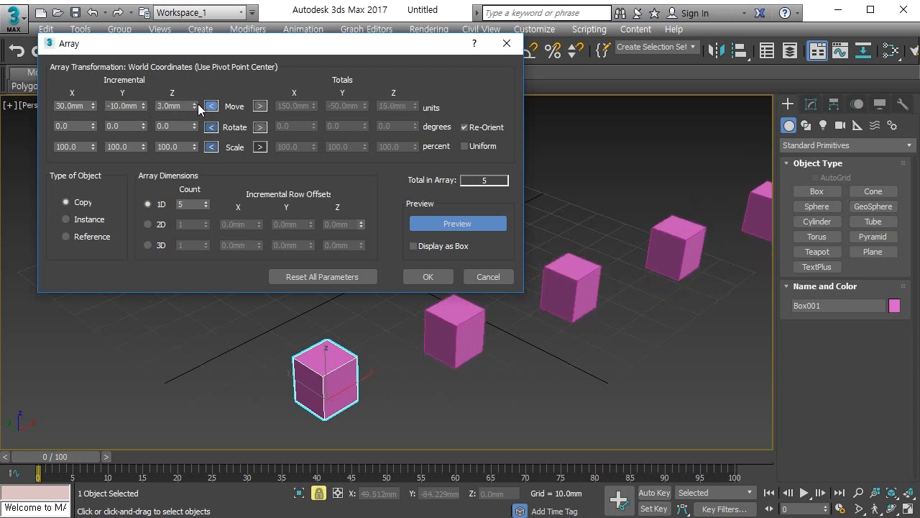
drag(195, 106, 196, 110)
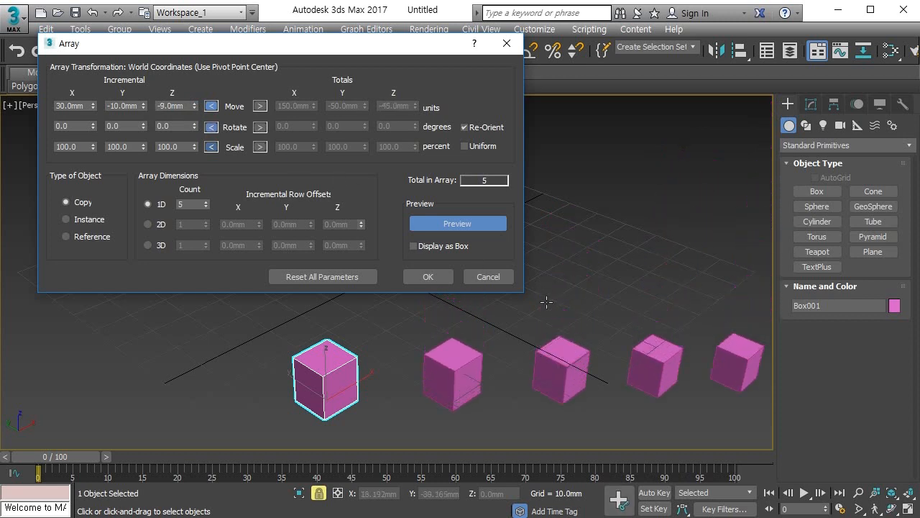
- Reset the array's incremental Z and Y moves to 0 mm, and move the dialog clear of the copies
scroll(546, 302, down, 3)
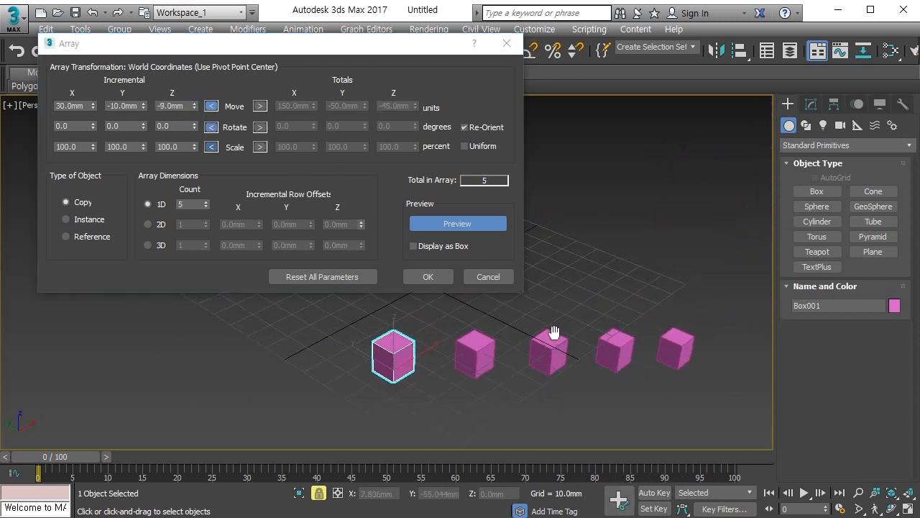
right_click(195, 108)
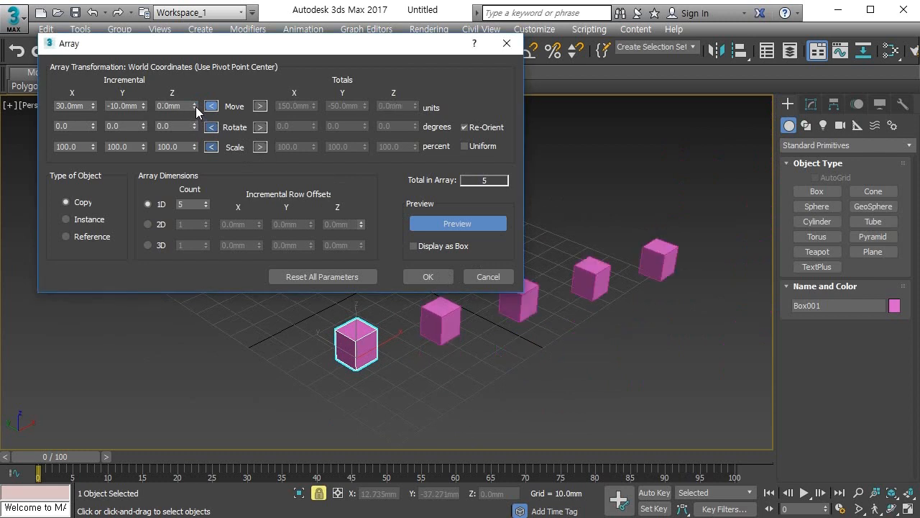
right_click(144, 106)
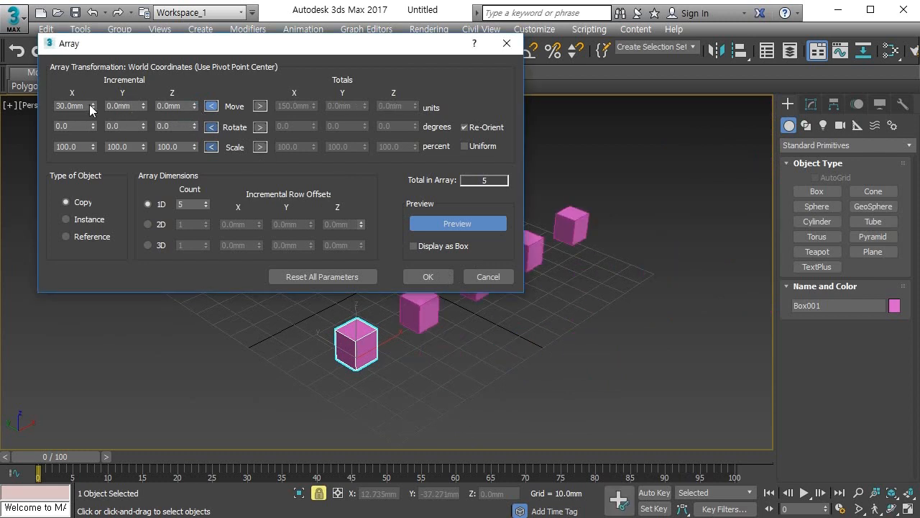
drag(311, 52, 307, 27)
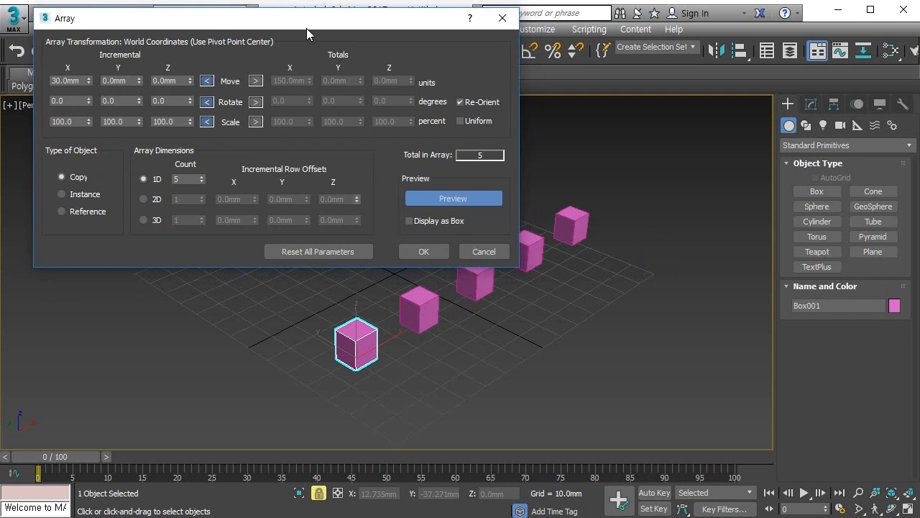
middle_drag(292, 308, 366, 328)
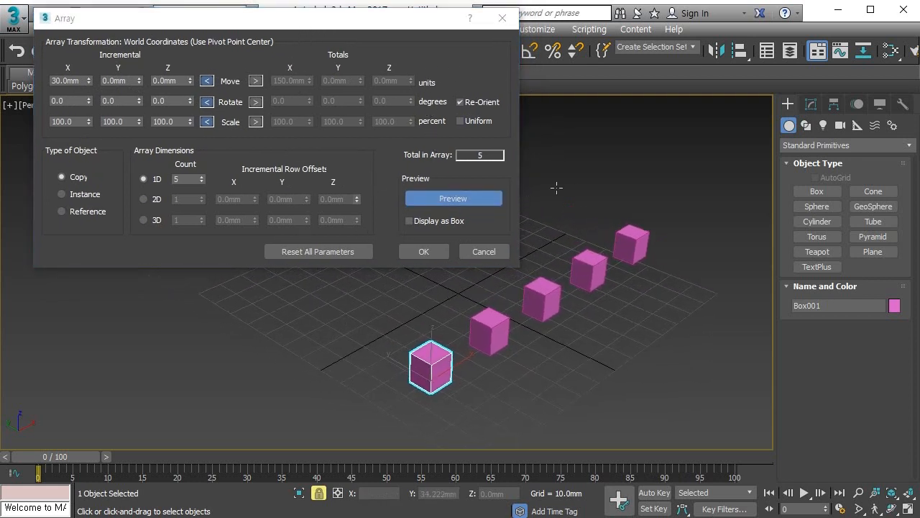
drag(312, 24, 314, 24)
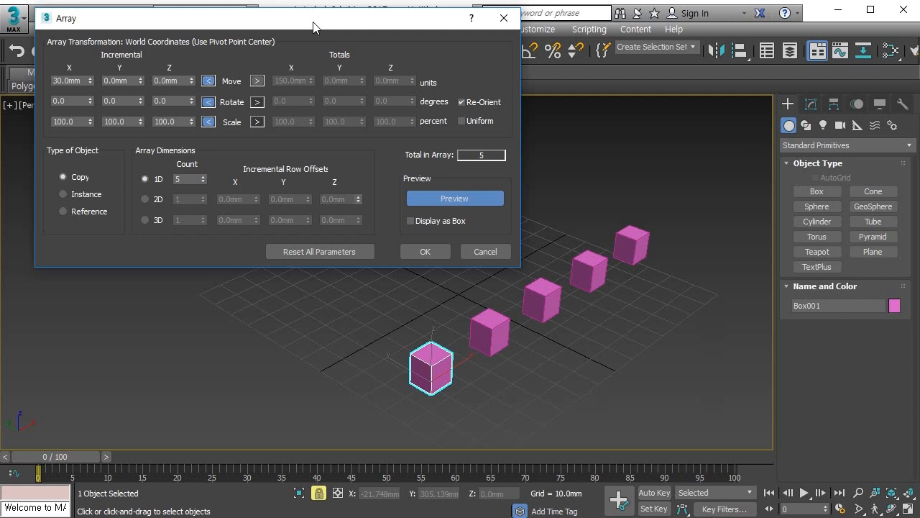
- Switch the array's Move setting to total values and set the total X distance to 200 mm
click(256, 80)
double_click(291, 81)
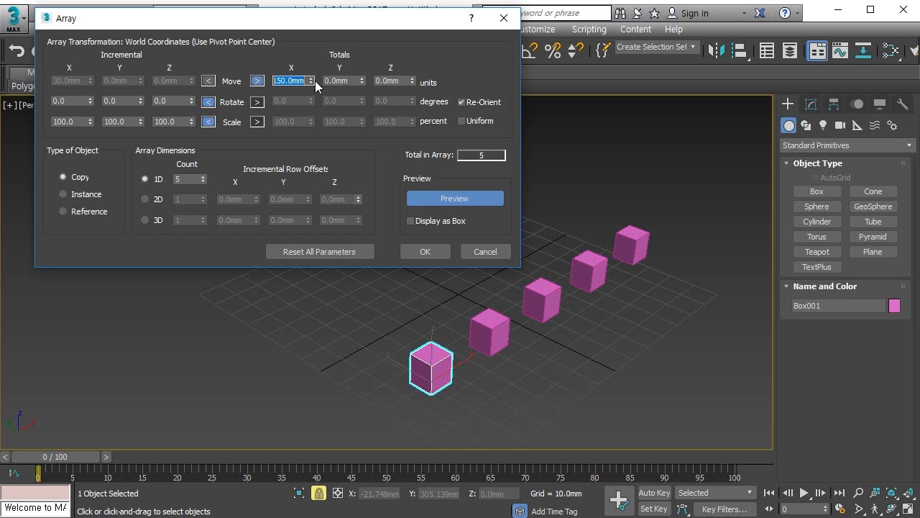
text(200)
key(Return)
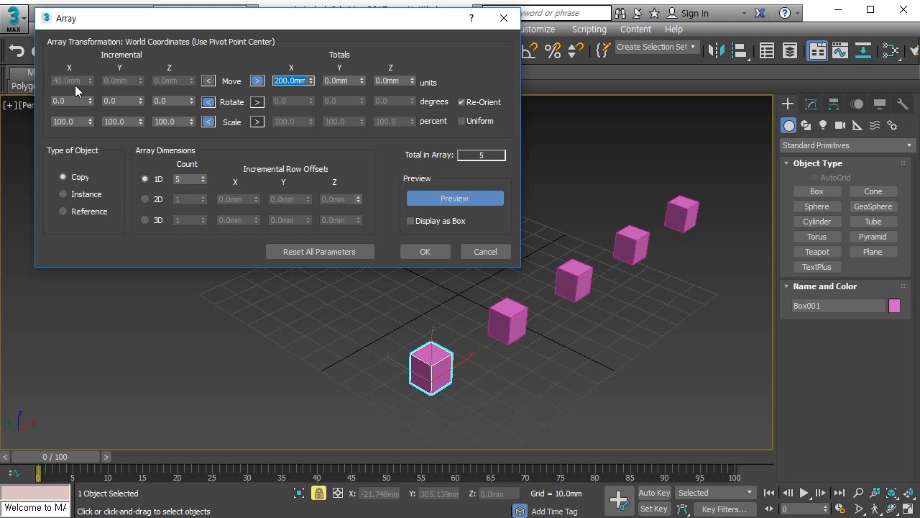
- Set the total X move to 100 mm, then to 150 mm, and return Move to incremental values
double_click(302, 82)
text(100)
key(Return)
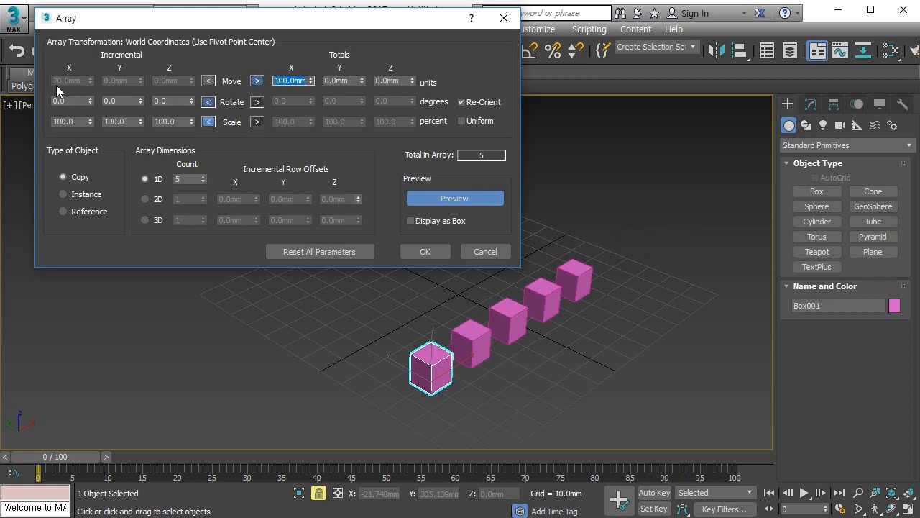
text(150)
key(Return)
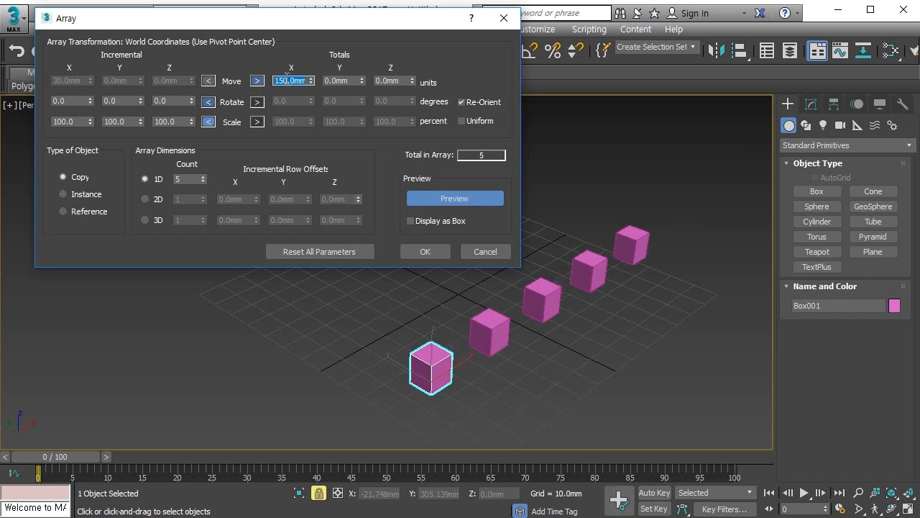
click(208, 80)
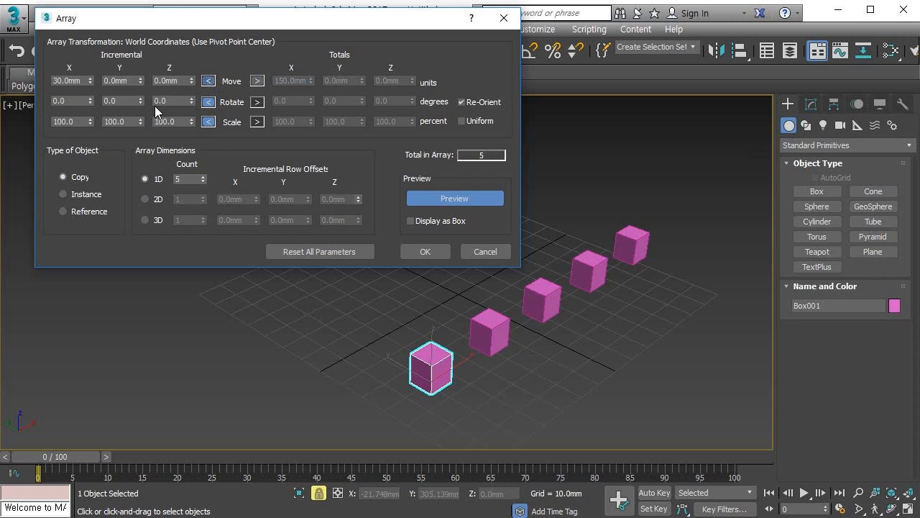
- Set the array's incremental X rotation to 30 degrees
click(81, 101)
text(30)
key(Return)
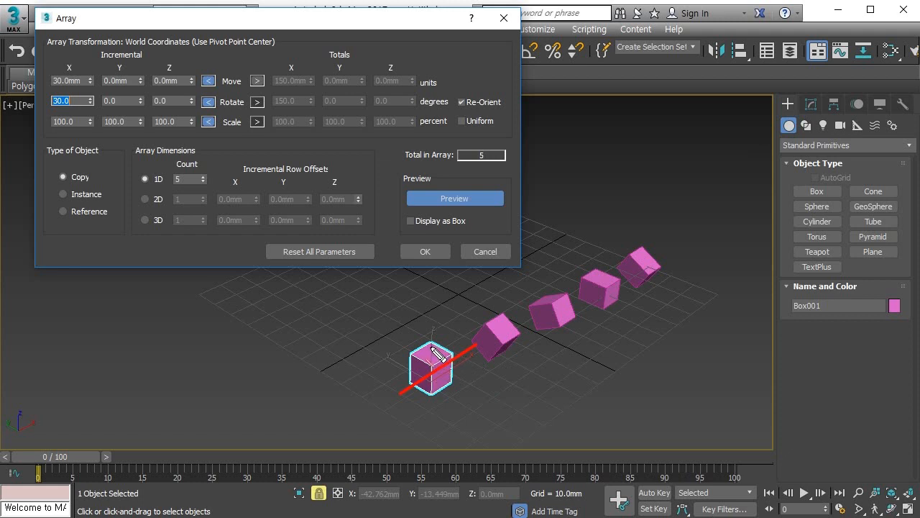
click(474, 388)
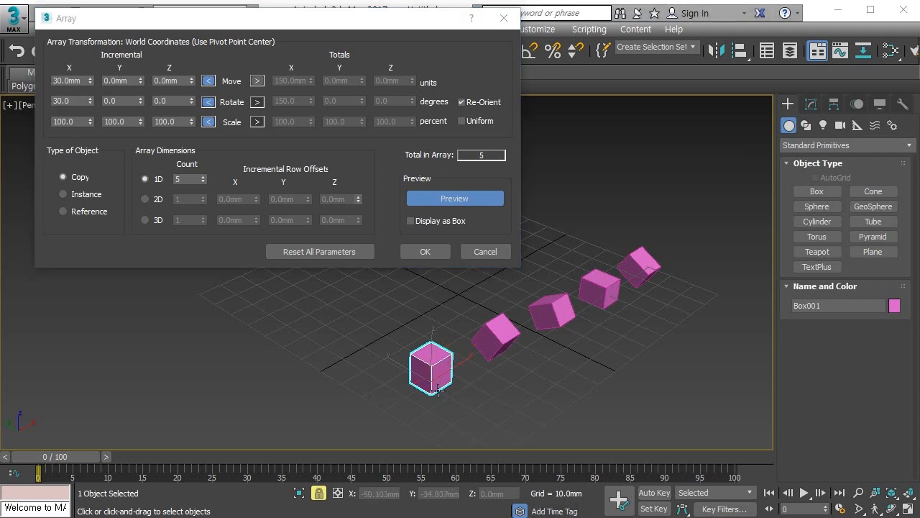
mouse_move(401, 396)
mouse_down()
mouse_move(463, 350)
mouse_move(558, 314)
mouse_move(618, 277)
mouse_up()
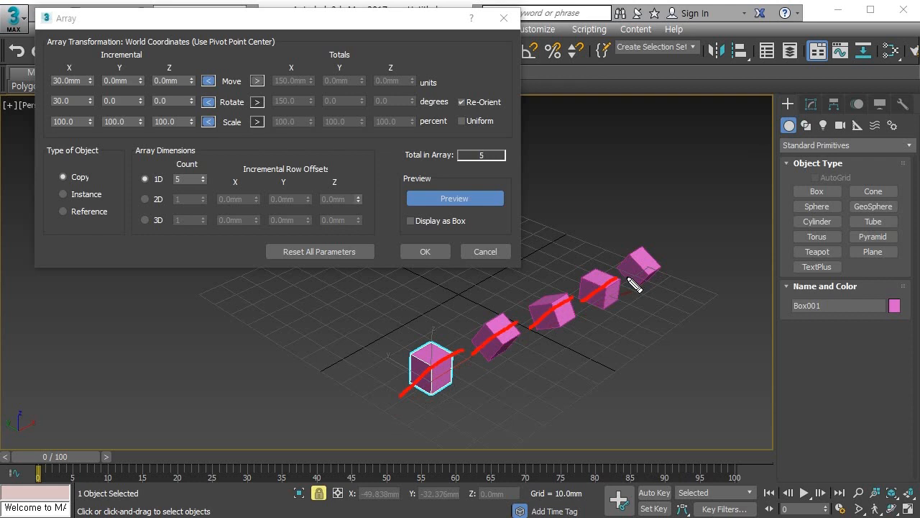
drag(622, 277, 670, 246)
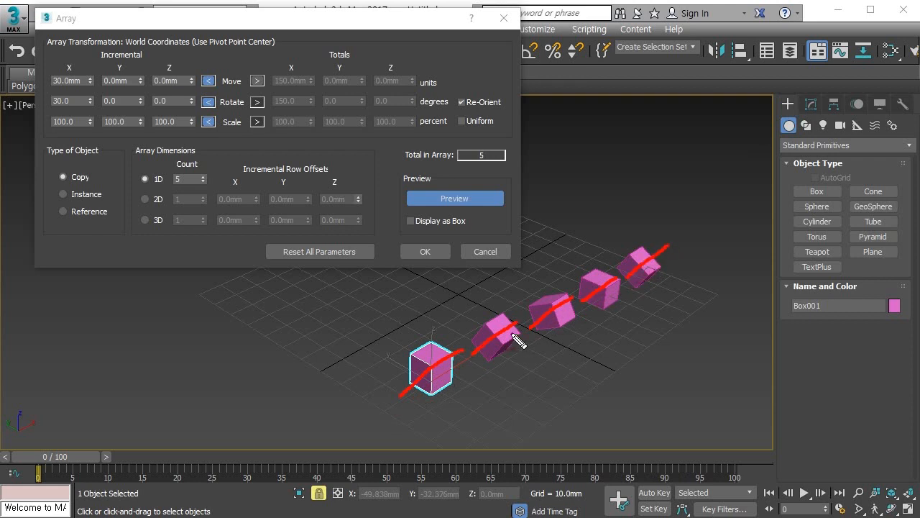
mouse_move(407, 387)
mouse_down()
mouse_move(404, 369)
mouse_move(448, 393)
mouse_move(430, 383)
mouse_up()
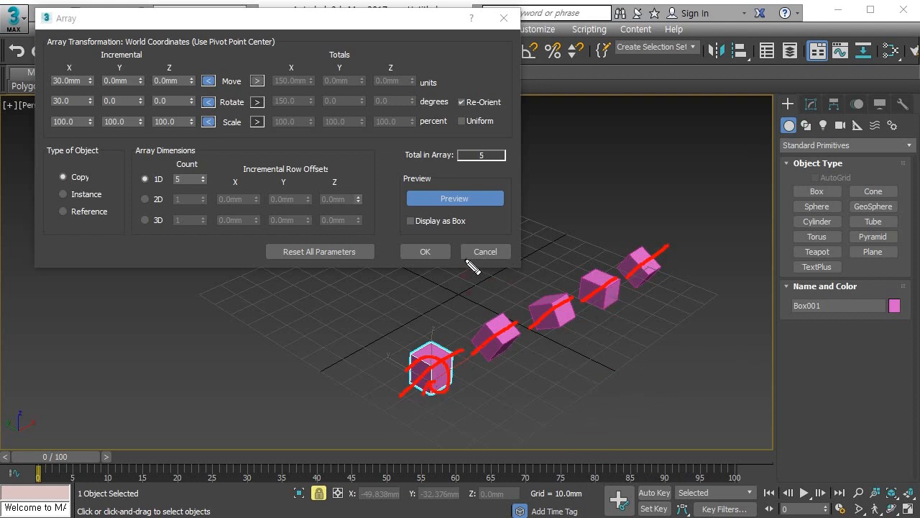
key(Escape)
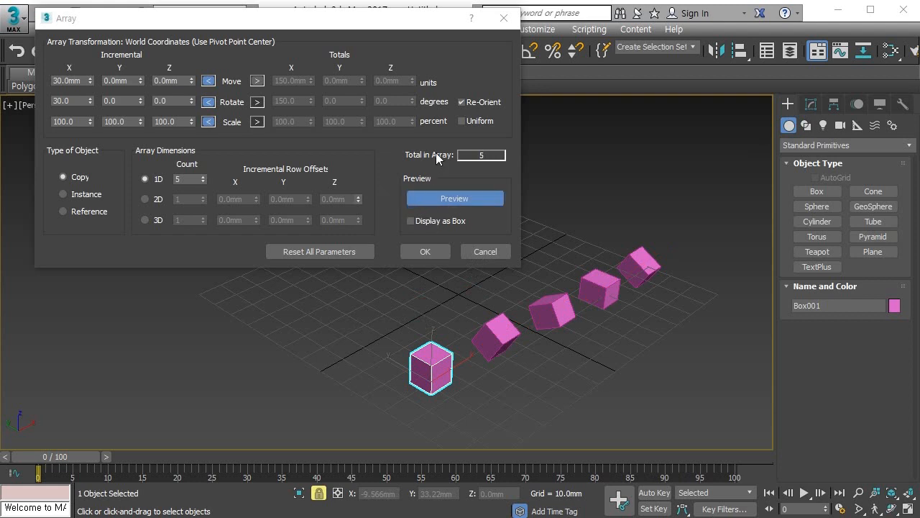
- Toggle Re-Orient repeatedly to compare the rotated copies, and leave the option off
click(462, 103)
click(462, 103)
click(462, 103)
click(462, 103)
click(462, 103)
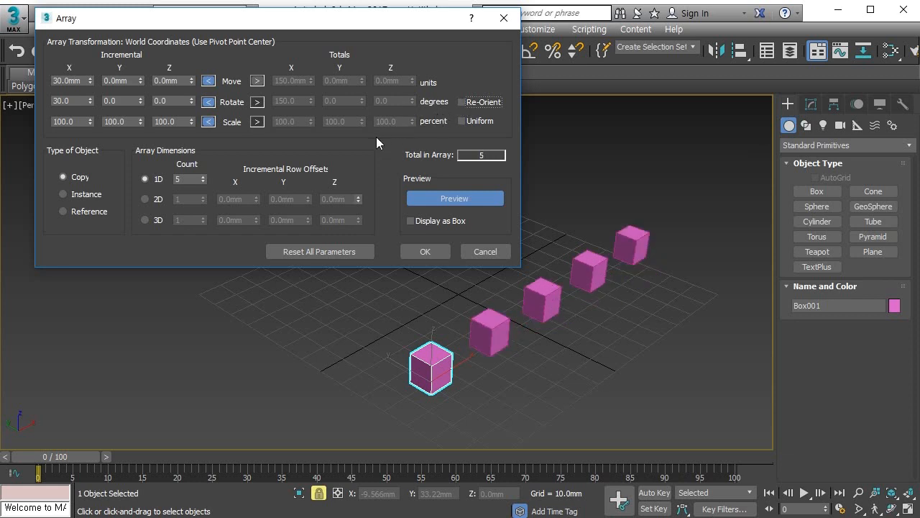
- Set the array's incremental X, Y and Z scale to 50 percent each
double_click(79, 119)
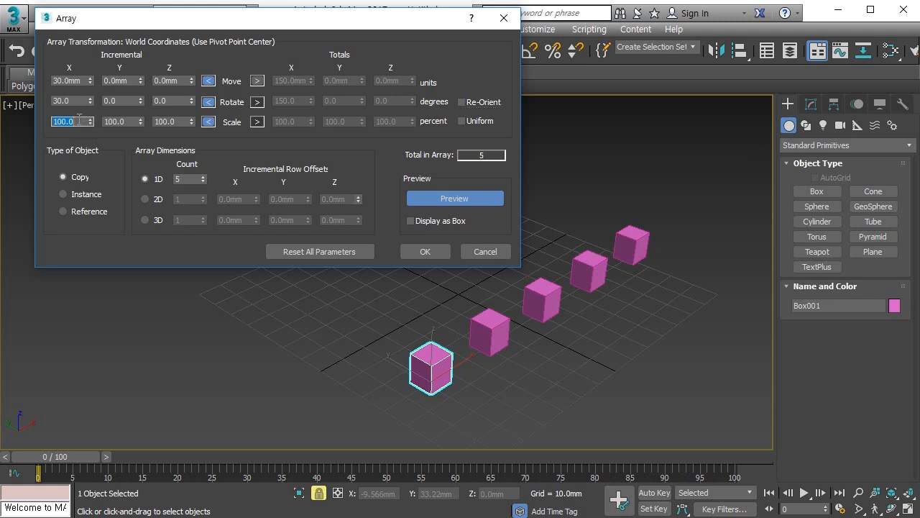
text(50)
key(Tab)
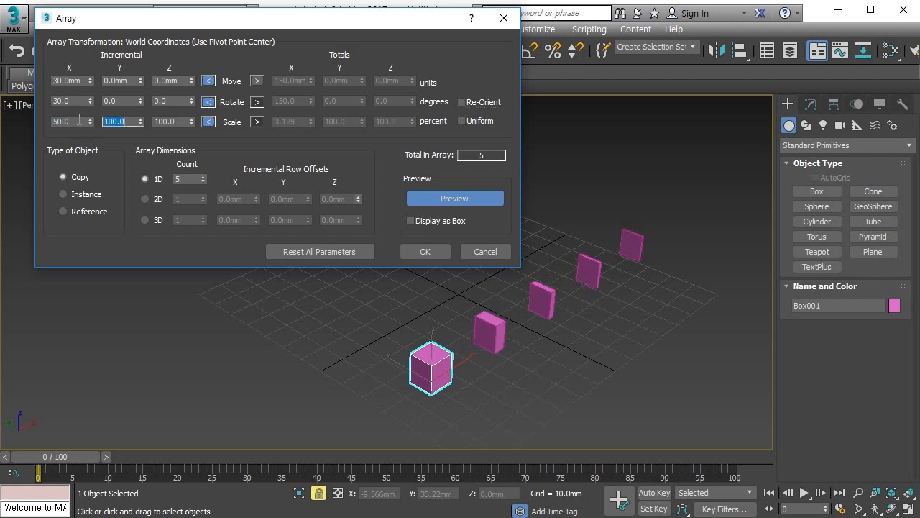
text(50)
key(Tab)
text(50)
key(Return)
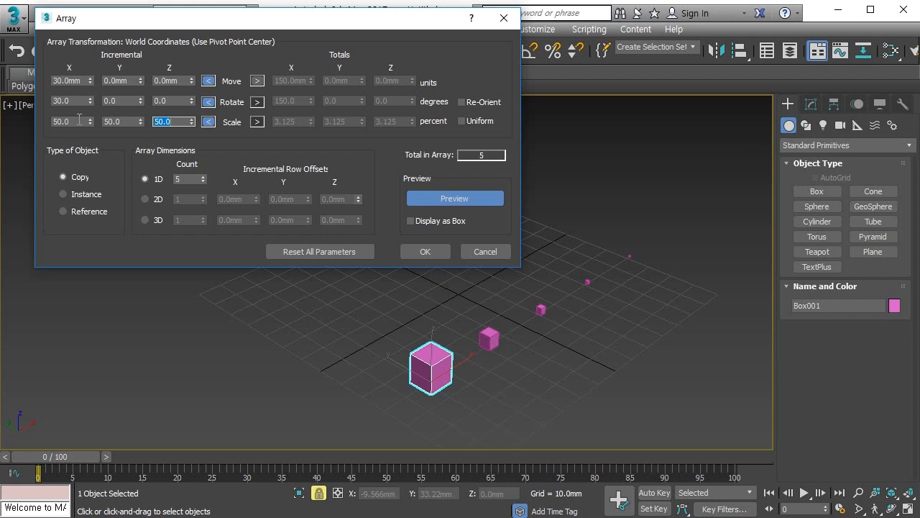
- Change the incremental Y scale to 135 percent and the incremental Z scale to 104 percent
double_click(66, 122)
drag(140, 119, 152, 43)
drag(192, 122, 208, 92)
- Set the array's incremental scale back to 100 percent on the X, Y and Z axes
click(78, 122)
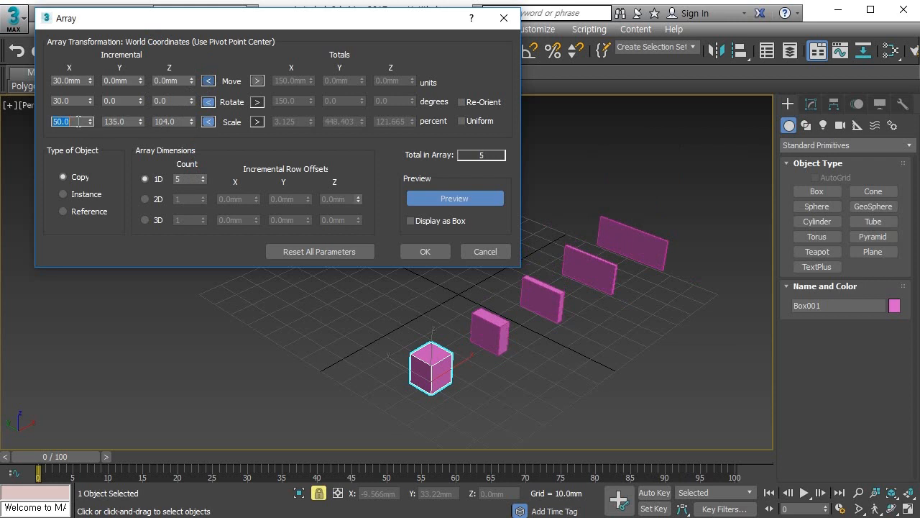
text(100)
key(Tab)
text(100)
key(Tab)
text(100)
key(Return)
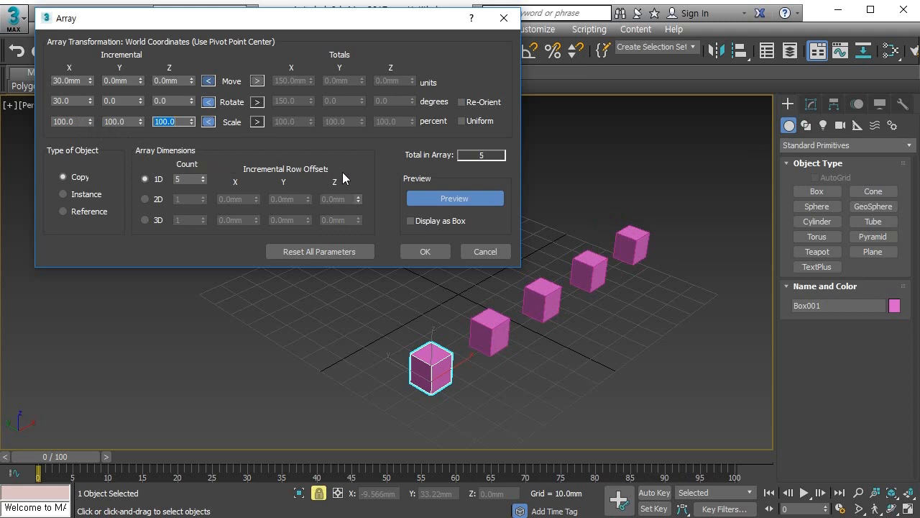
- Turn on Uniform scaling for the array and set the incremental scale to 200 percent
click(463, 121)
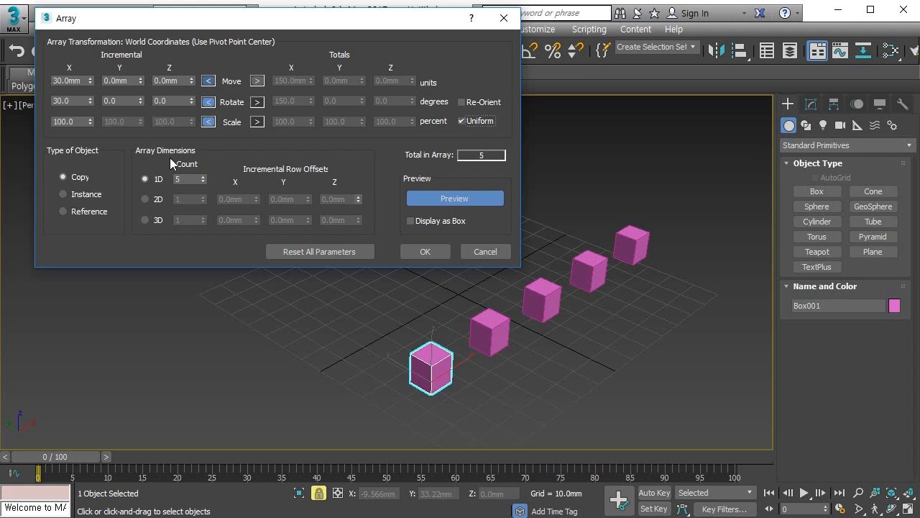
double_click(65, 122)
text(200)
key(Tab)
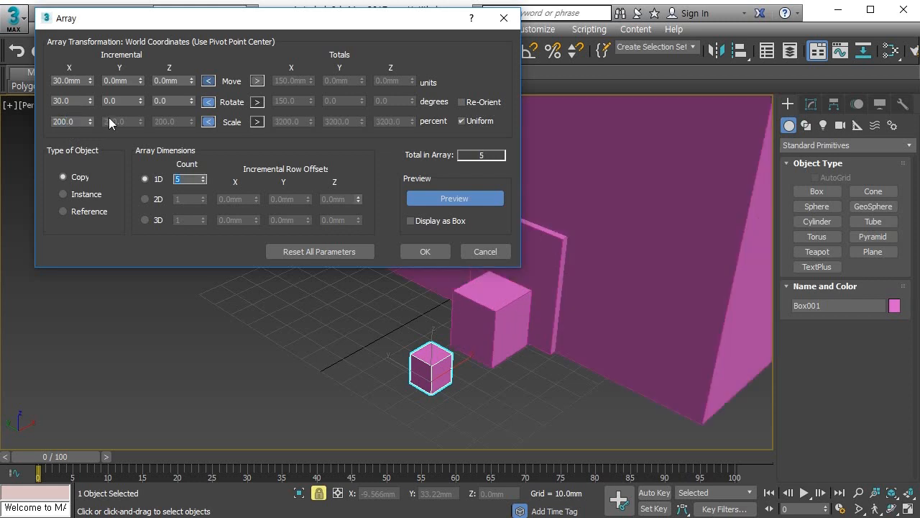
- Try uniform incremental scales of 50 and 25 percent, and finish with 100 percent
click(80, 120)
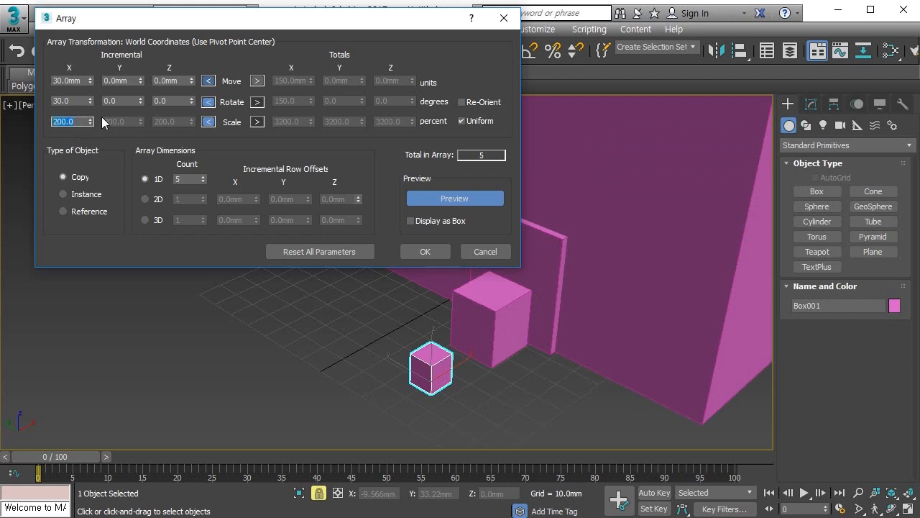
text(50)
key(Return)
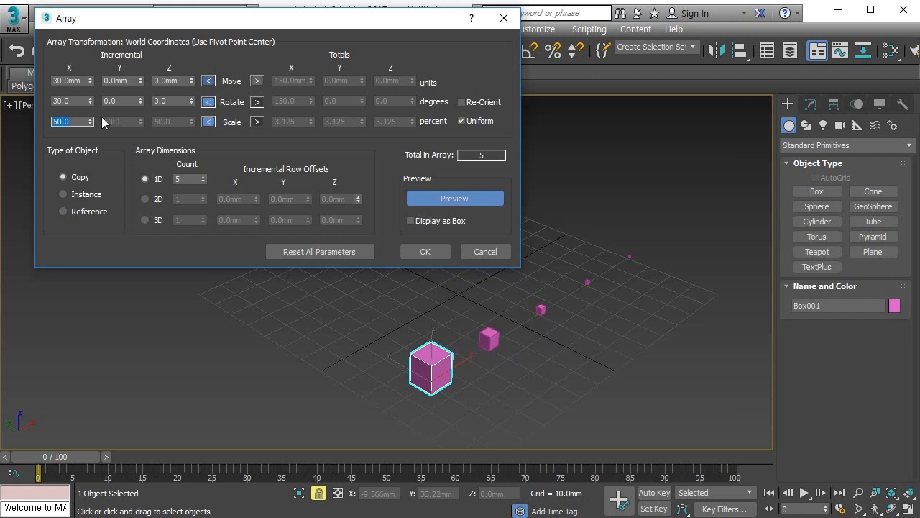
text(25)
key(Return)
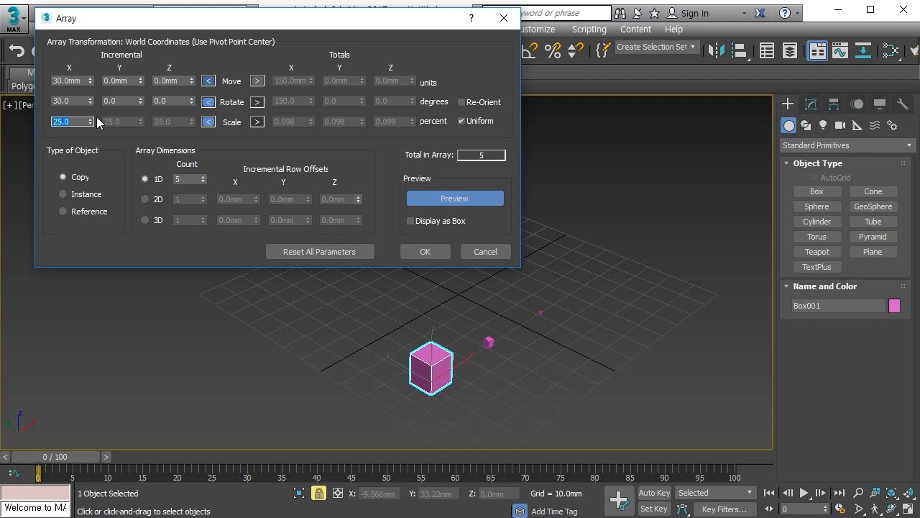
text(100)
key(Return)
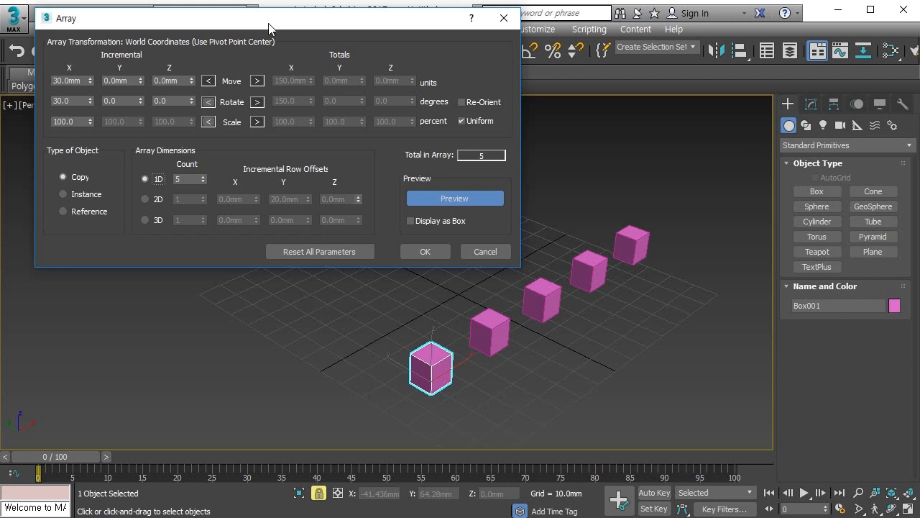
- Make the array 2D with a second-dimension count of 5 and a Y row offset of 20 mm
click(159, 200)
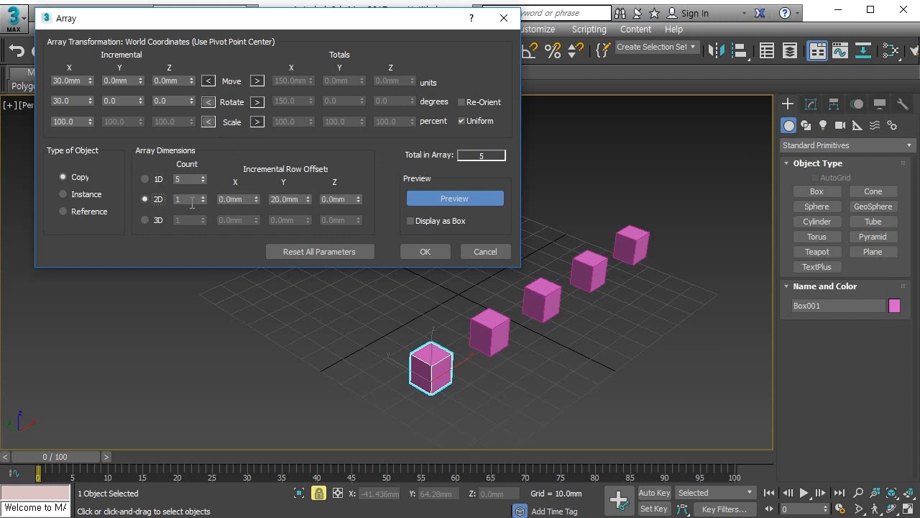
click(192, 203)
text(5)
click(307, 197)
click(308, 202)
scroll(507, 331, down, 3)
middle_drag(507, 332, 593, 349)
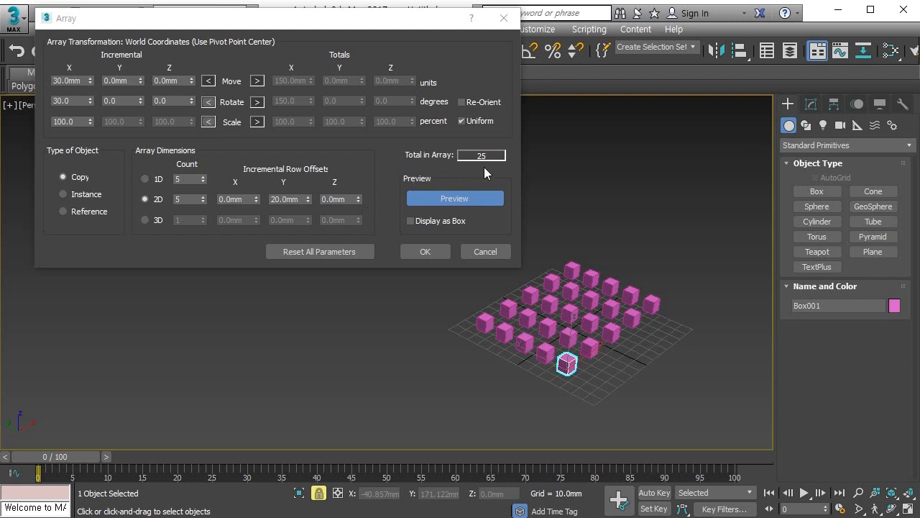
mouse_move(476, 175)
mouse_down()
mouse_move(509, 150)
mouse_move(489, 183)
mouse_up()
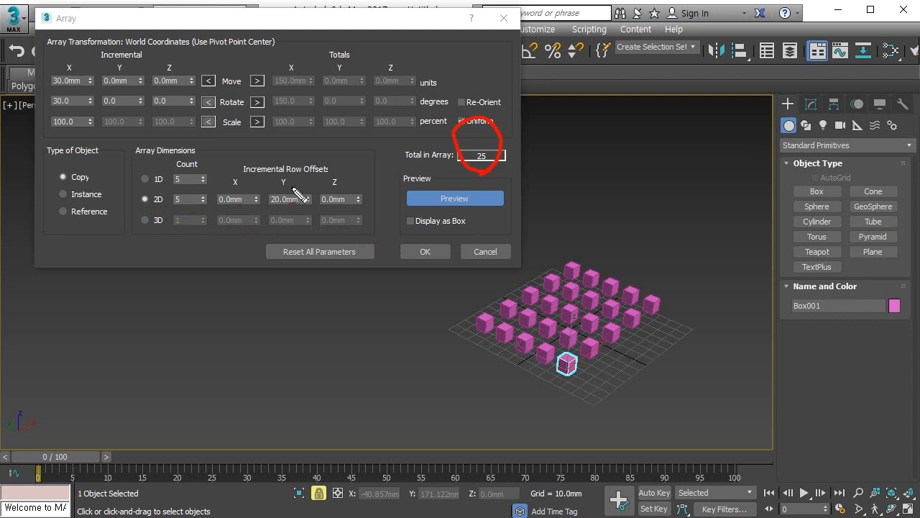
mouse_move(200, 190)
mouse_down()
mouse_move(147, 204)
mouse_move(195, 206)
mouse_up()
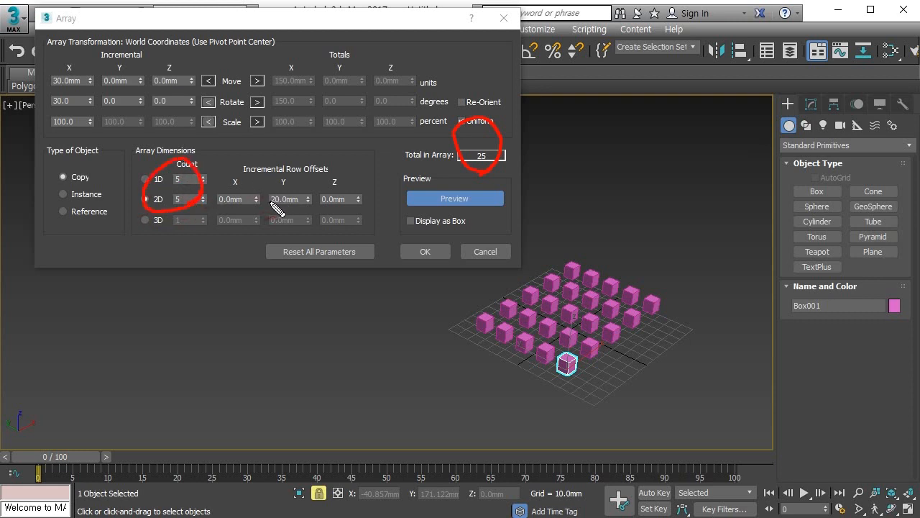
key(Escape)
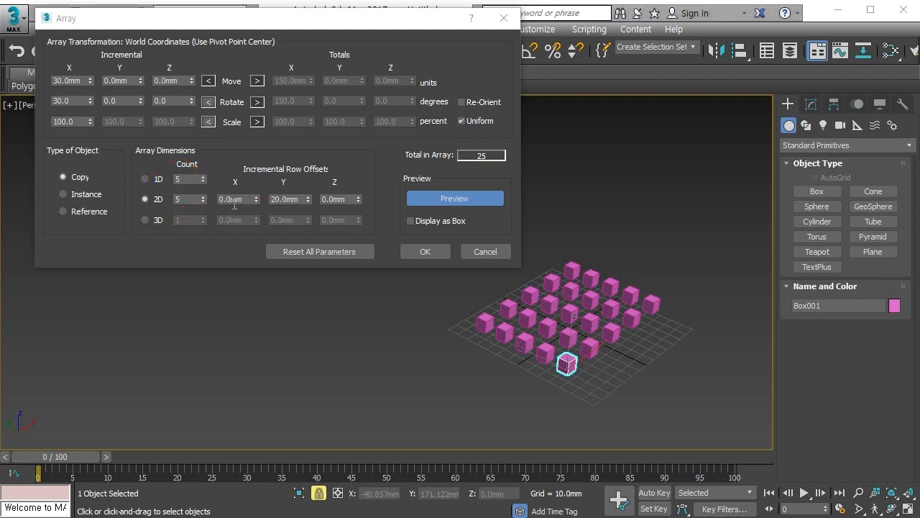
- Make the array 3D with a third-dimension count of 5 and a Z row offset of 25 mm, and create it
click(161, 220)
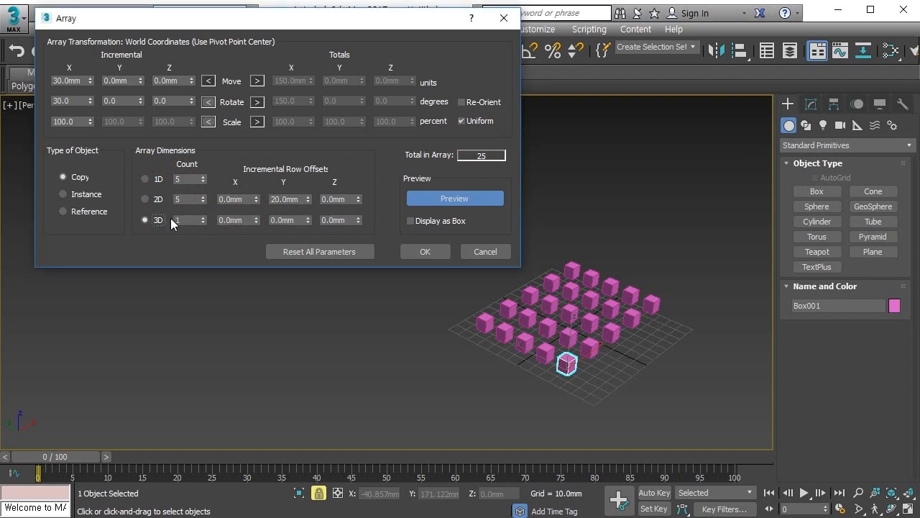
double_click(177, 220)
text(5)
drag(358, 217, 360, 199)
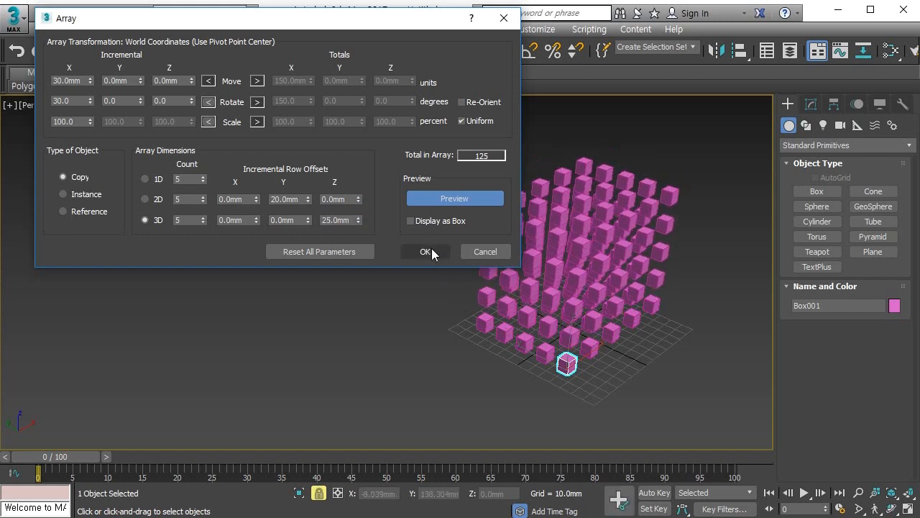
mouse_move(471, 352)
middle_down()
mouse_move(485, 355)
mouse_move(462, 339)
mouse_move(471, 343)
middle_up()
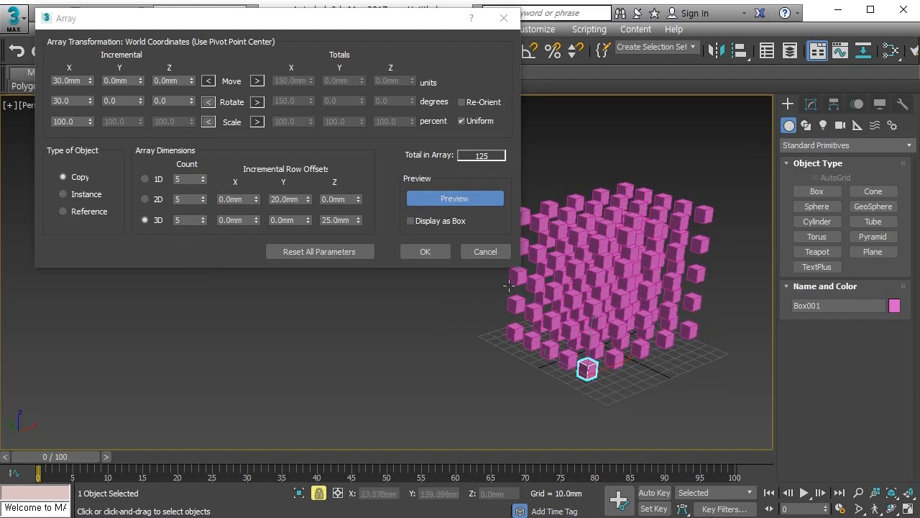
mouse_move(477, 335)
middle_down()
mouse_move(481, 364)
mouse_move(491, 338)
middle_up()
mouse_move(492, 338)
alt+middle_down()
mouse_move(474, 335)
mouse_move(491, 336)
alt+middle_up()
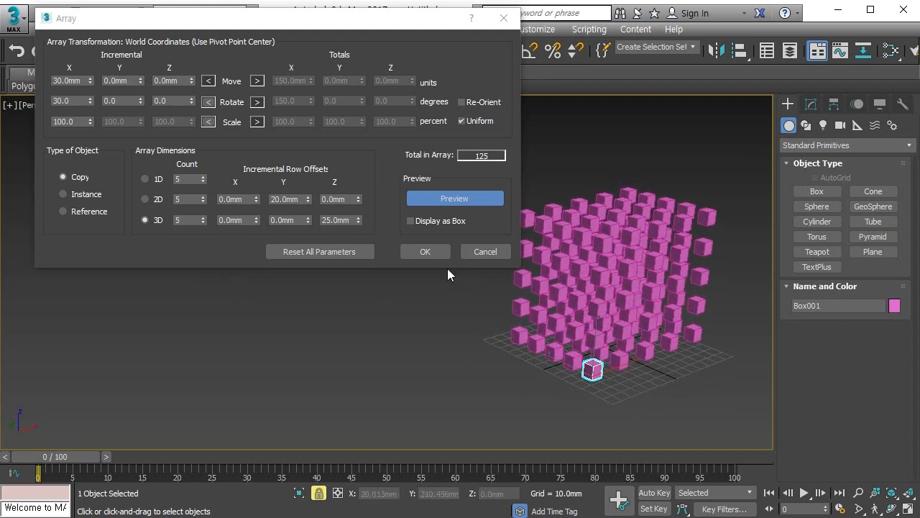
click(430, 255)
- Delete every box in the scene
middle_drag(518, 298, 317, 307)
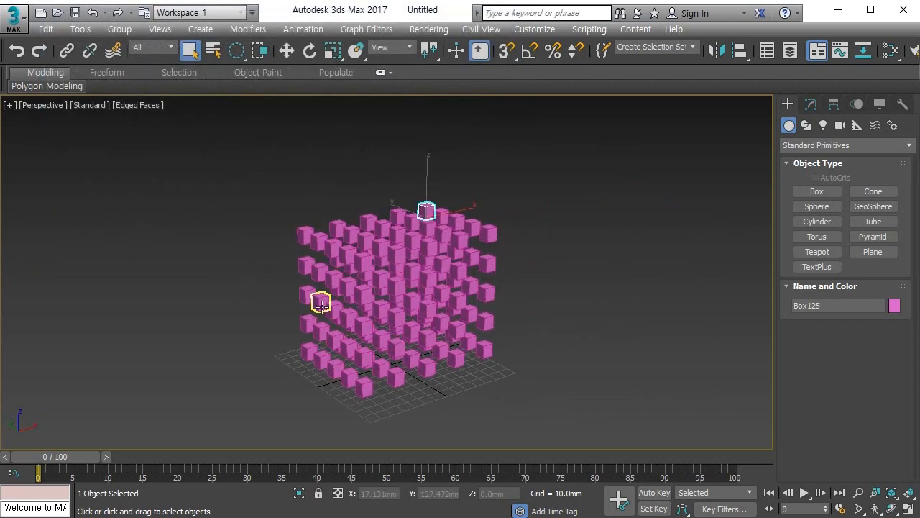
scroll(348, 318, up, 3)
key(ctrl+d)
drag(230, 156, 658, 461)
key(Delete)
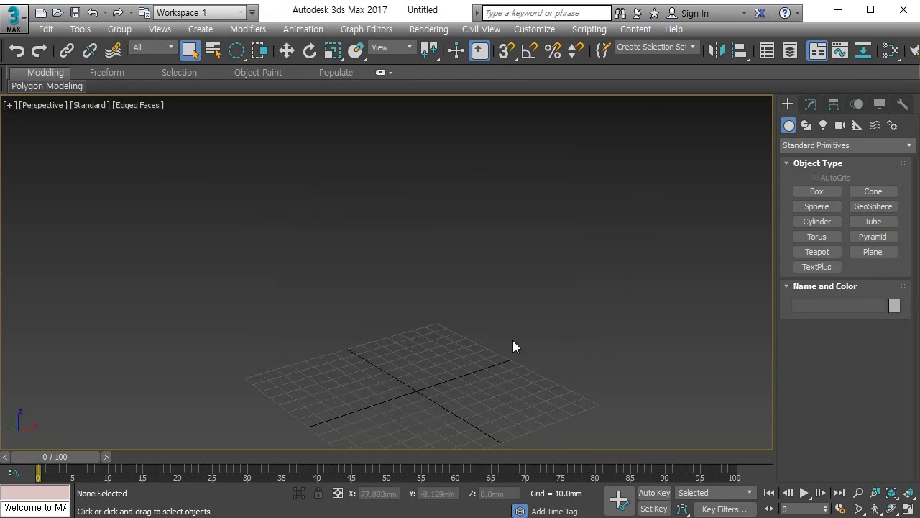
- Create a box about 16.5 mm long, 16.2 mm wide and 25.5 mm high near the grid's centre
drag(239, 59, 238, 80)
key(z)
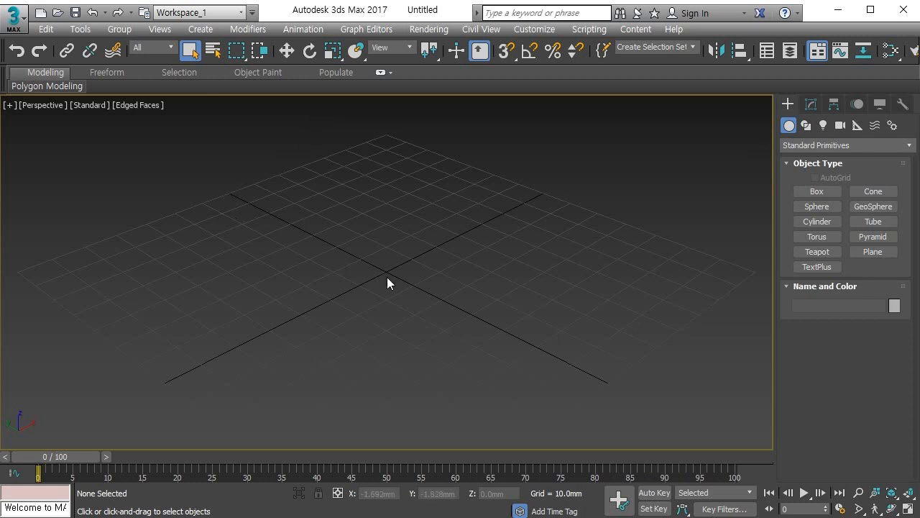
click(817, 191)
drag(331, 316, 329, 374)
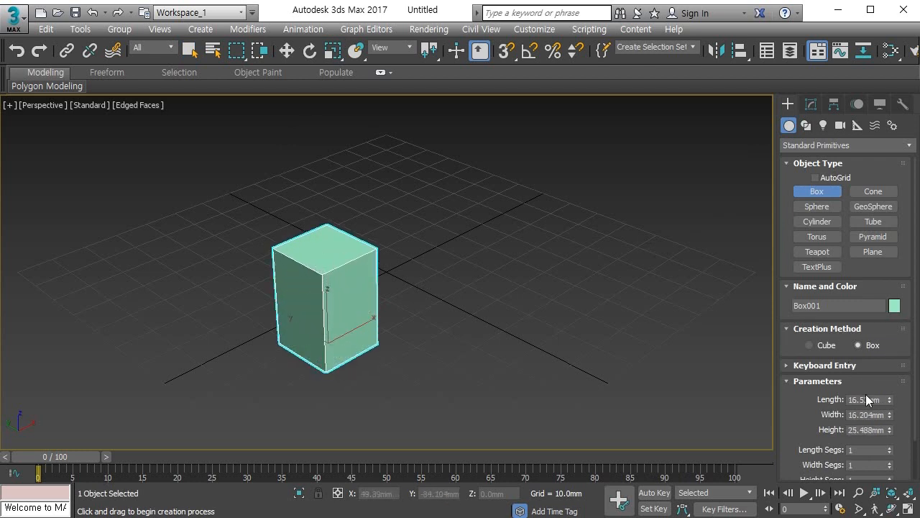
- Set the new box's height segments to 5
drag(811, 453, 812, 408)
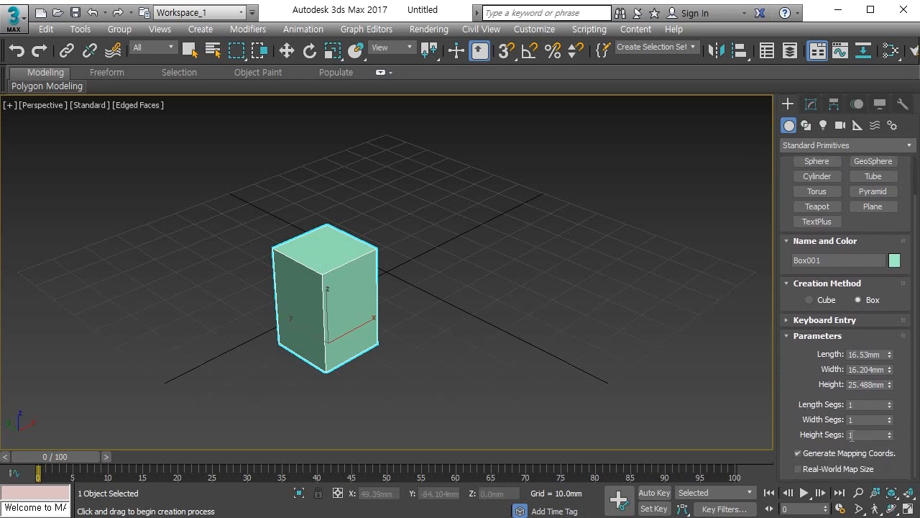
click(855, 435)
text(5)
key(Return)
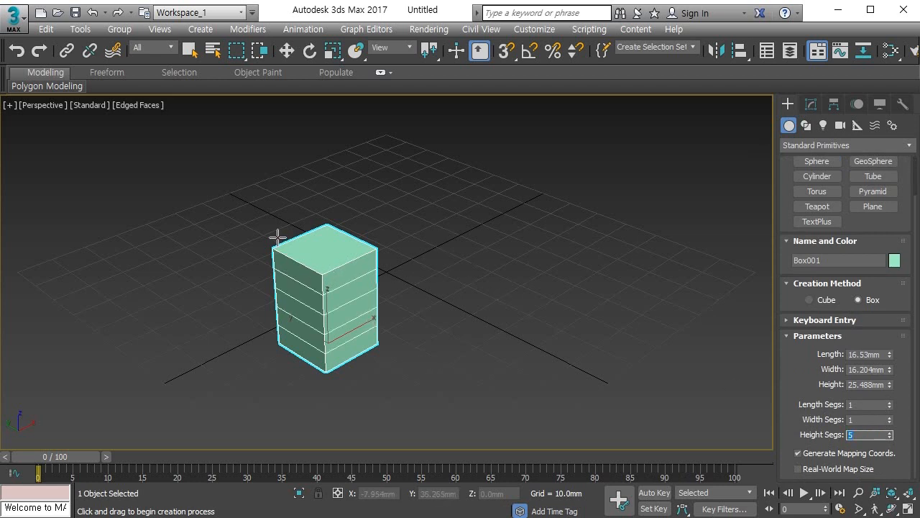
- Array the box as a copy in 1D with a count of 2 and an incremental X move of 44 mm
click(80, 30)
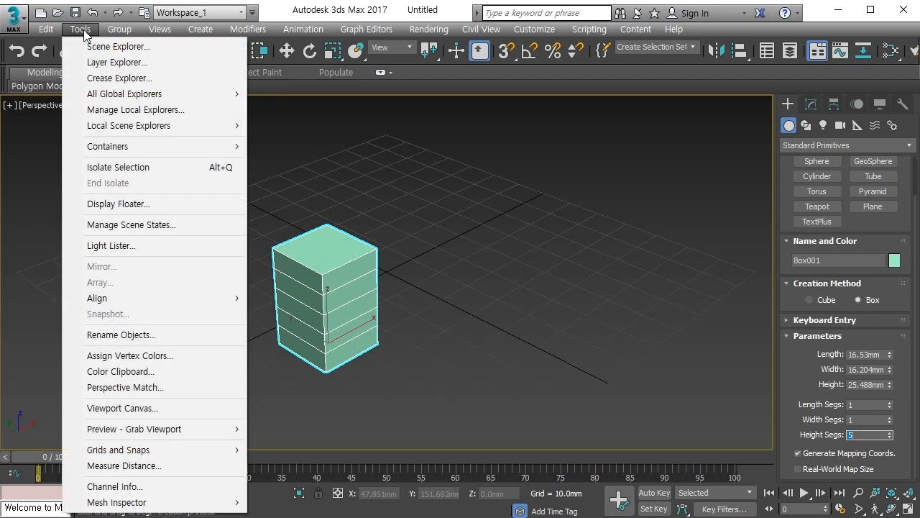
click(82, 29)
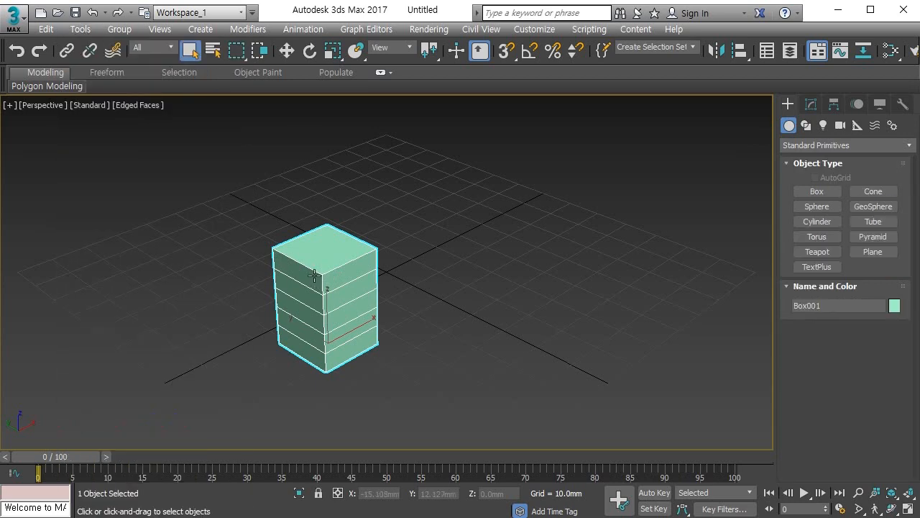
click(84, 28)
click(149, 282)
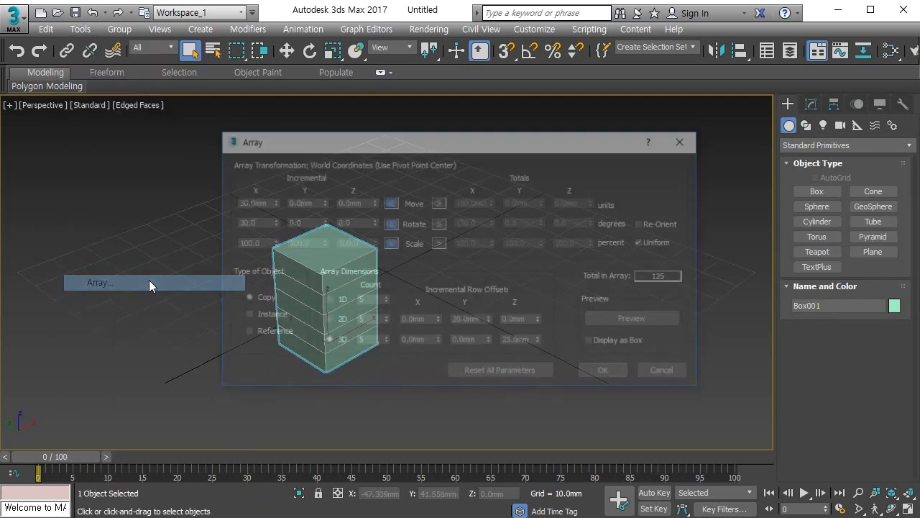
drag(352, 137, 431, 29)
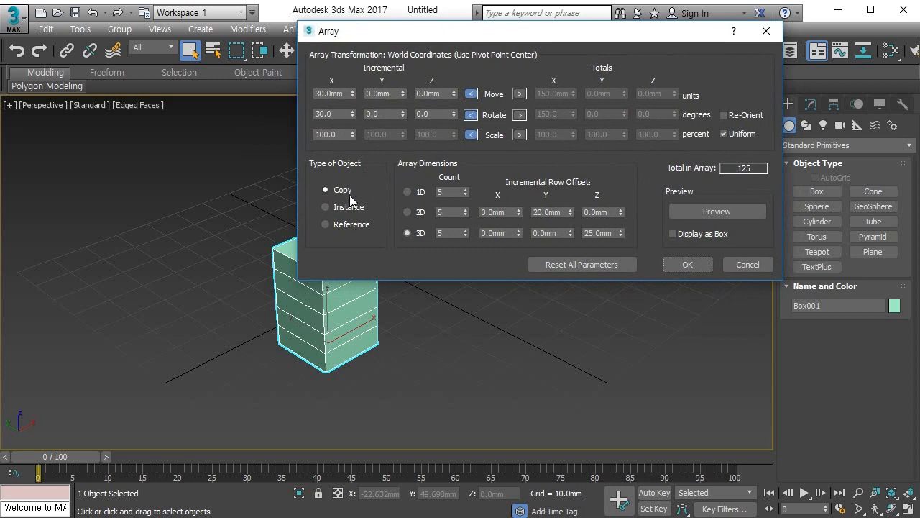
click(417, 192)
click(452, 192)
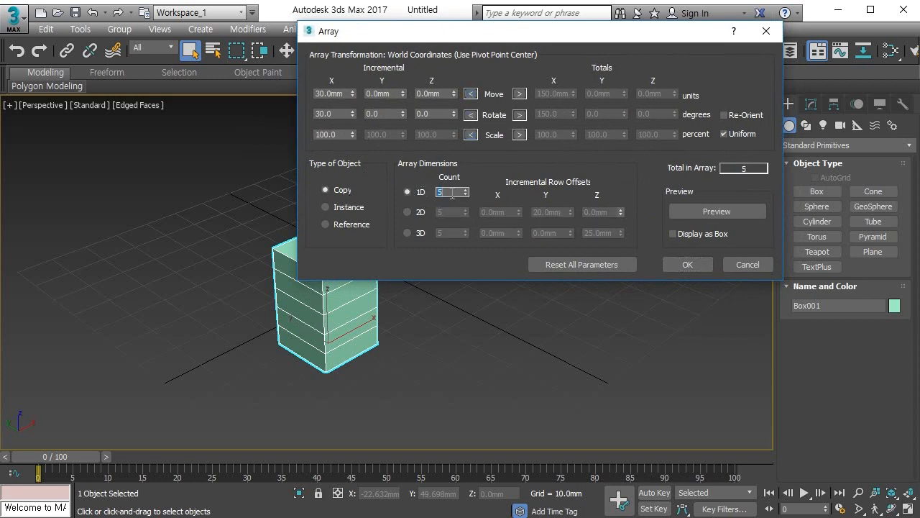
mouse_move(353, 92)
mouse_down()
mouse_move(358, 72)
mouse_move(364, 82)
mouse_up()
click(722, 212)
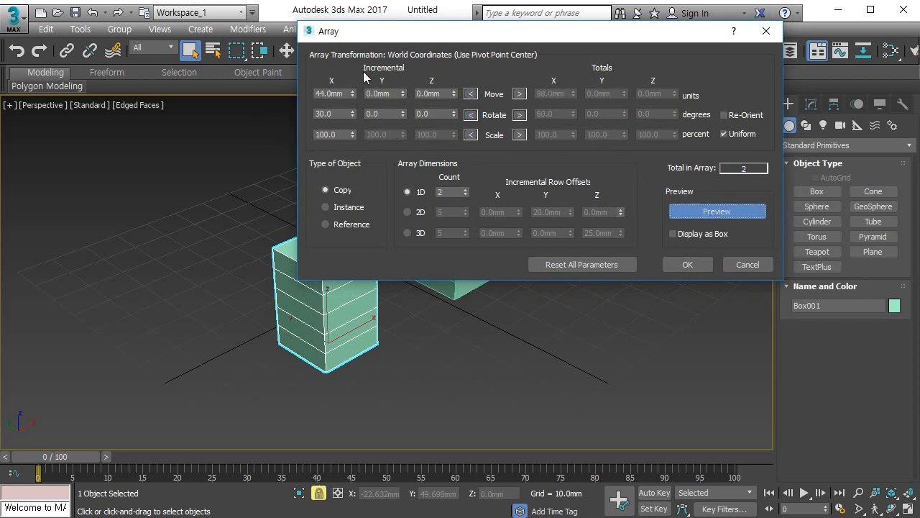
click(692, 267)
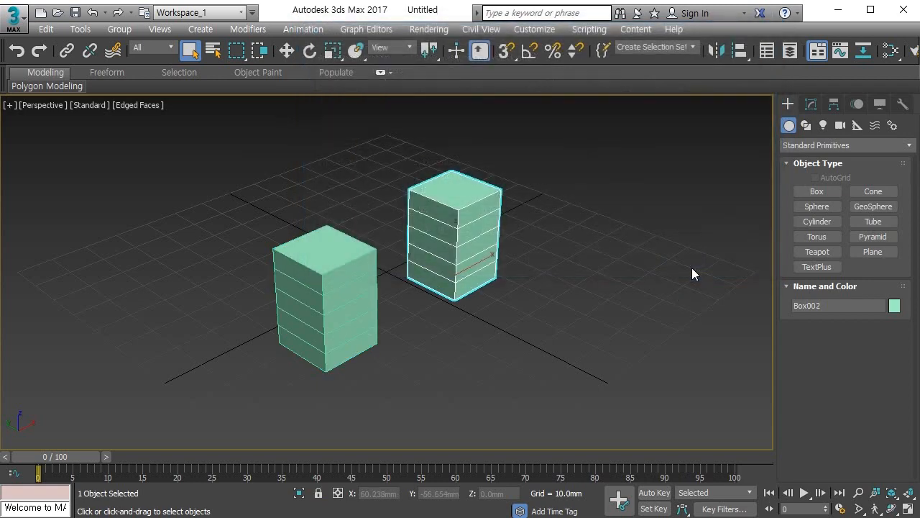
click(344, 311)
click(466, 251)
click(327, 305)
click(466, 249)
- Add a Taper modifier to the original box
click(309, 304)
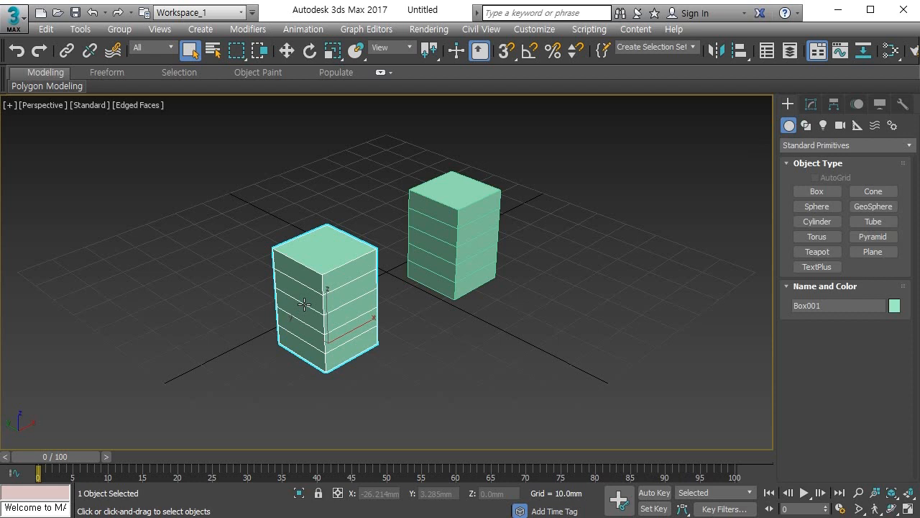
click(811, 104)
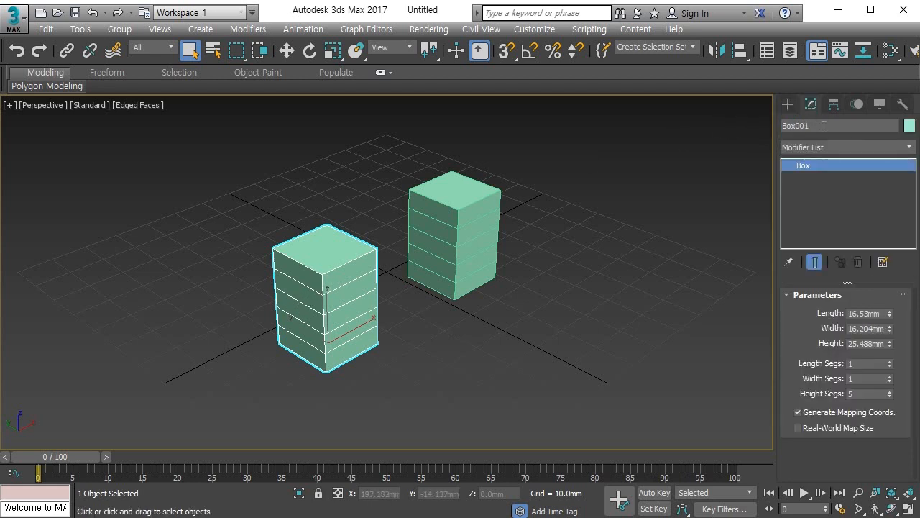
click(824, 144)
text(taper)
key(Return)
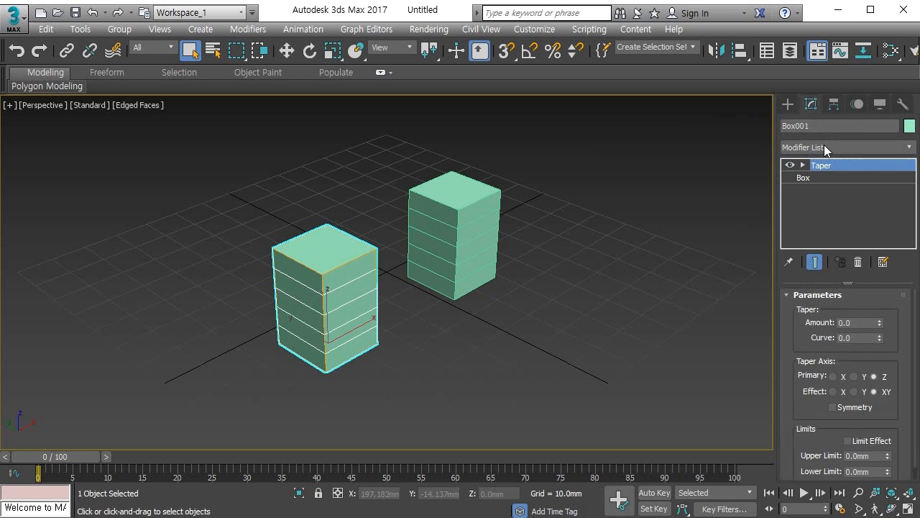
- Add a Taper modifier to the copied box as well
click(474, 207)
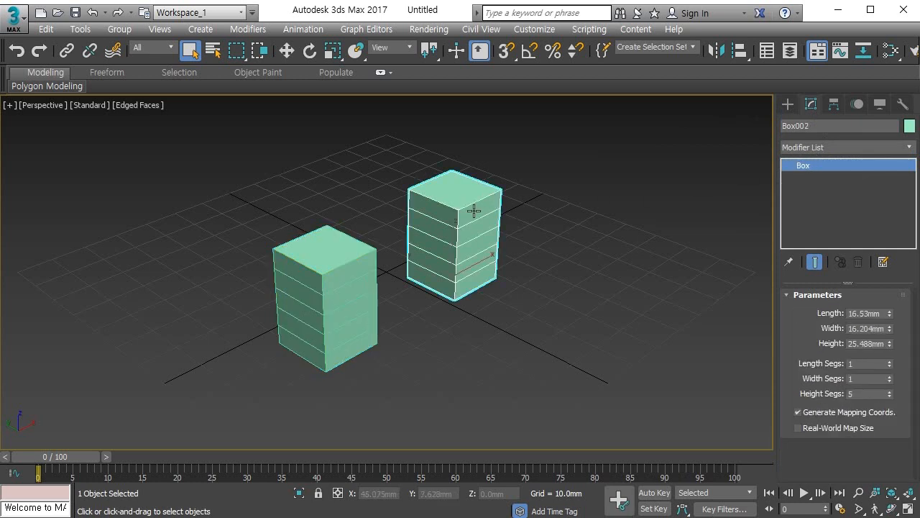
click(806, 147)
text(taper)
key(Return)
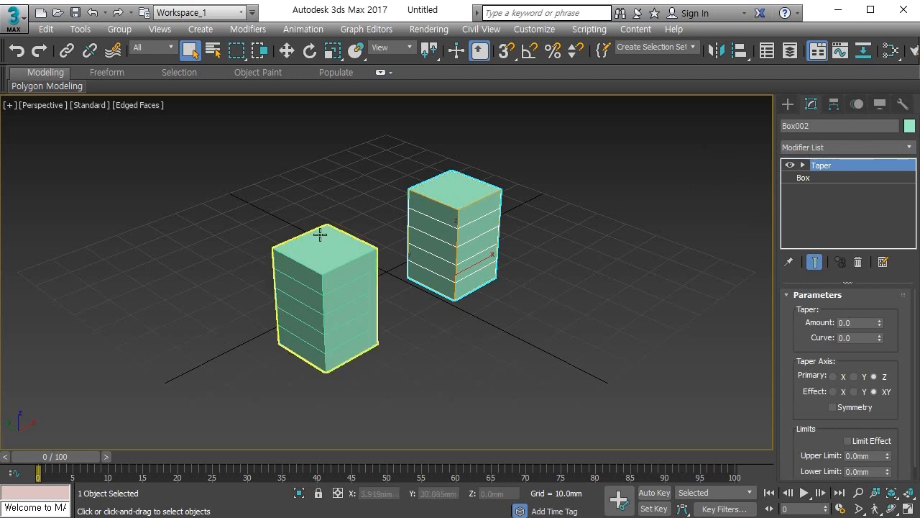
- Set the Taper amount to about 0.03 on the original box and about -0.04 on the copied box
click(290, 307)
mouse_move(879, 321)
mouse_down()
mouse_move(877, 283)
mouse_move(878, 316)
mouse_move(881, 306)
mouse_move(885, 316)
mouse_move(884, 294)
mouse_move(895, 334)
mouse_move(892, 309)
mouse_move(892, 322)
mouse_move(880, 317)
mouse_move(883, 306)
mouse_move(886, 334)
mouse_move(886, 282)
mouse_move(891, 320)
mouse_up()
click(454, 224)
- Set the original box's Taper curve to about 0.72 so its sides bulge
click(370, 327)
drag(879, 335, 895, 312)
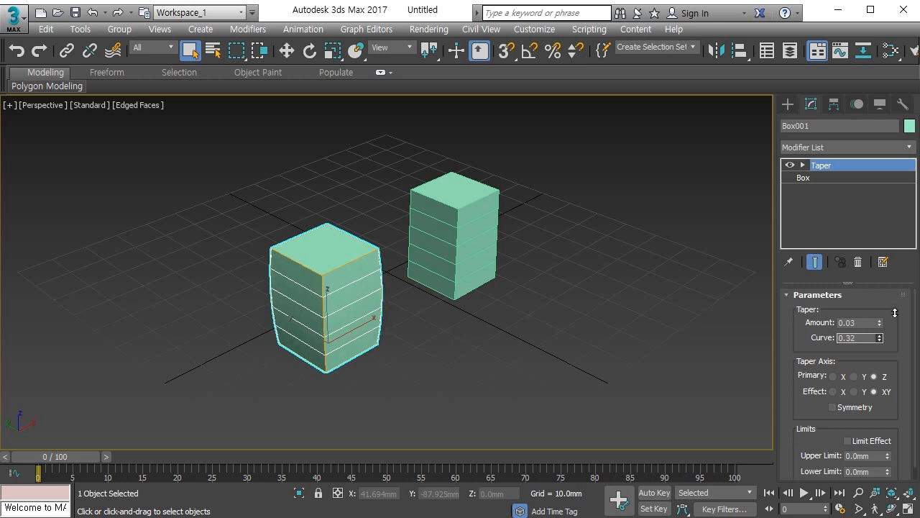
drag(895, 312, 895, 306)
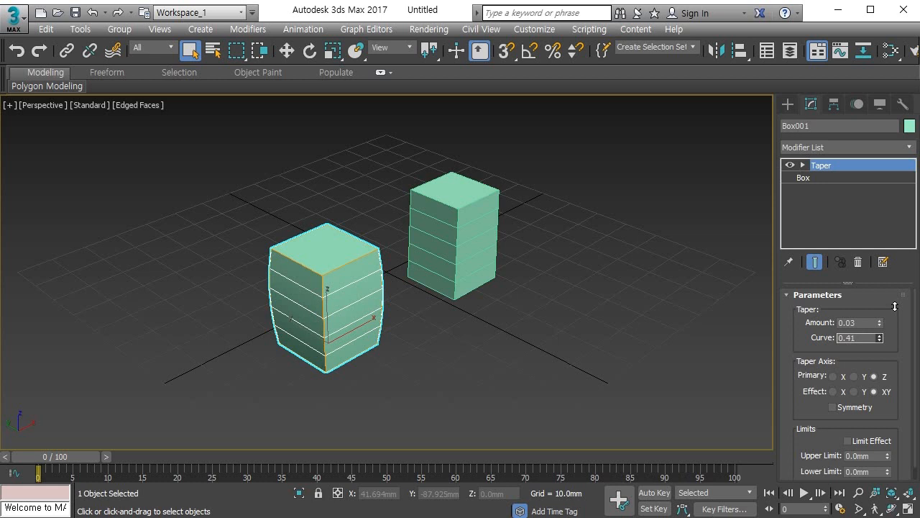
mouse_move(895, 307)
mouse_down()
mouse_move(896, 346)
mouse_move(893, 294)
mouse_up()
- Try a Taper curve of about 0.76 on the copied box and undo it
click(473, 242)
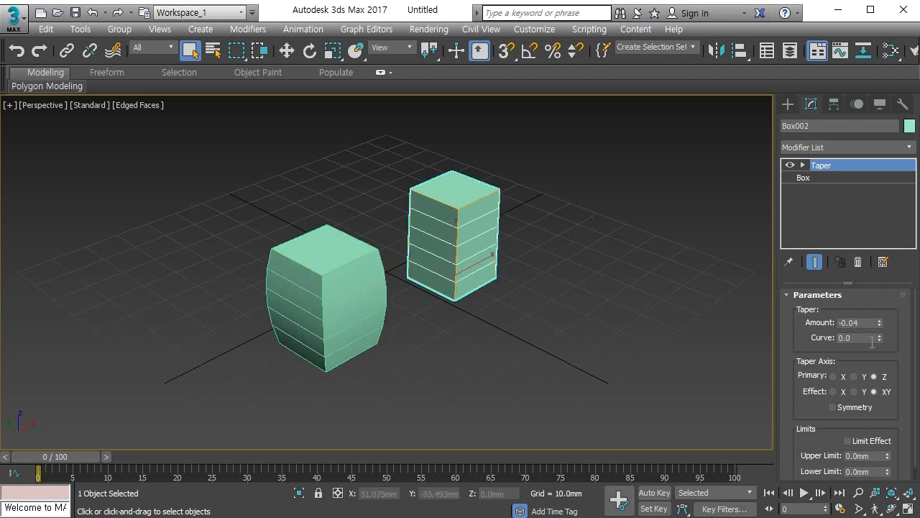
drag(879, 336, 883, 285)
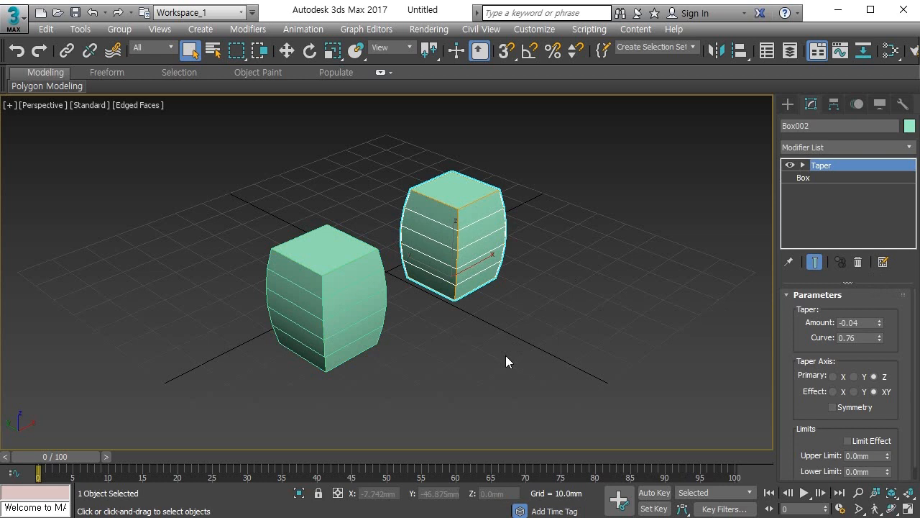
key(ctrl+z)
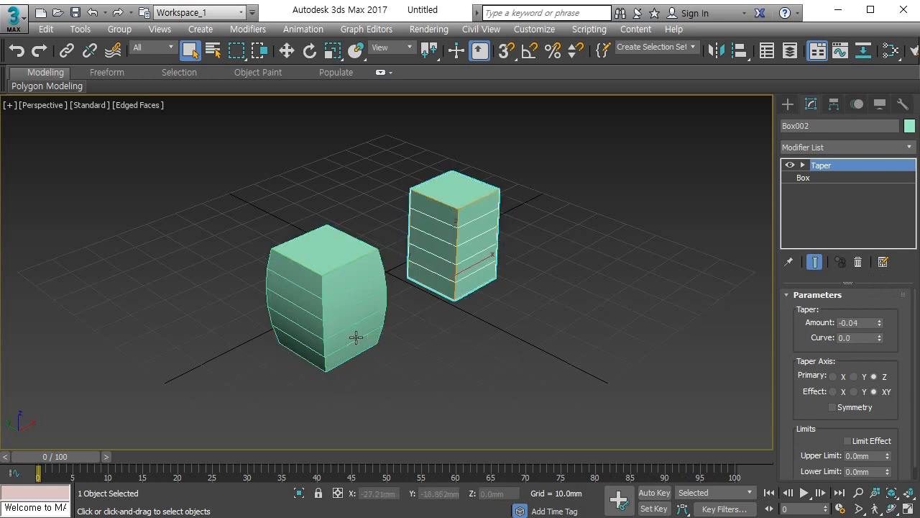
- Remove the Taper modifiers from both boxes and delete the copied box
click(857, 263)
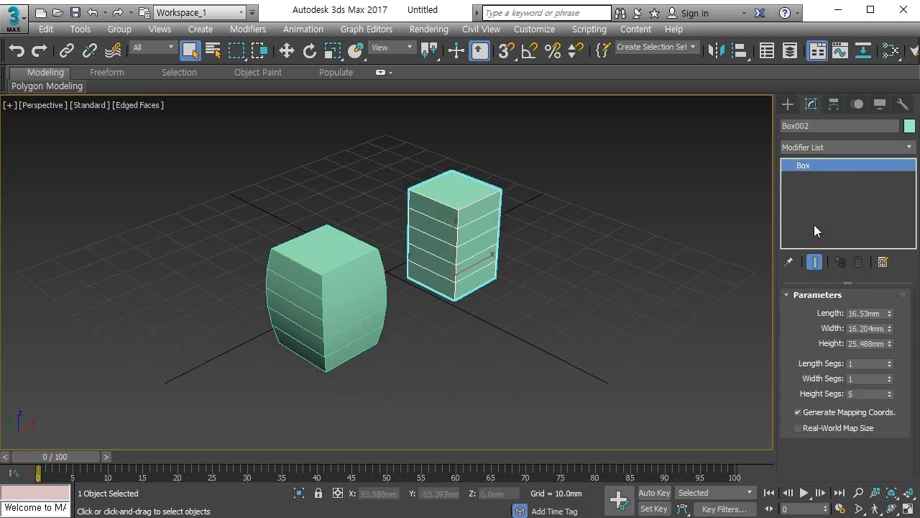
key(Delete)
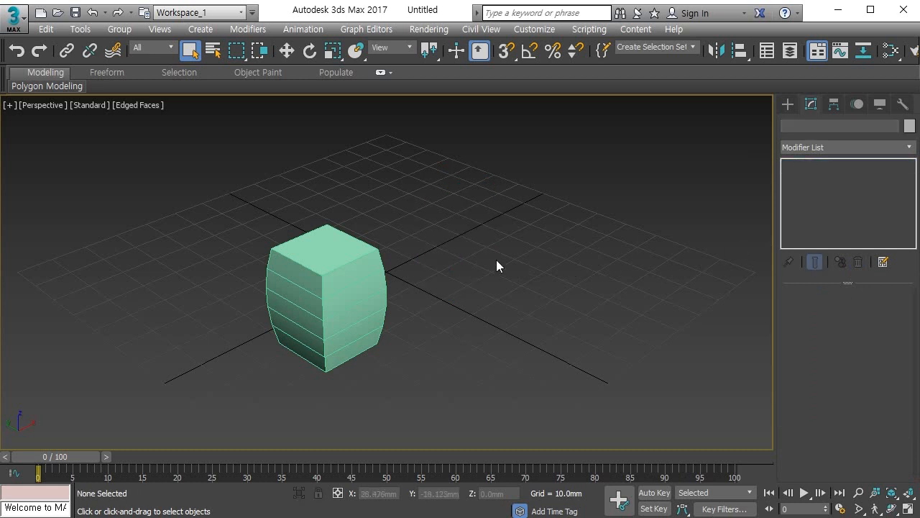
click(376, 293)
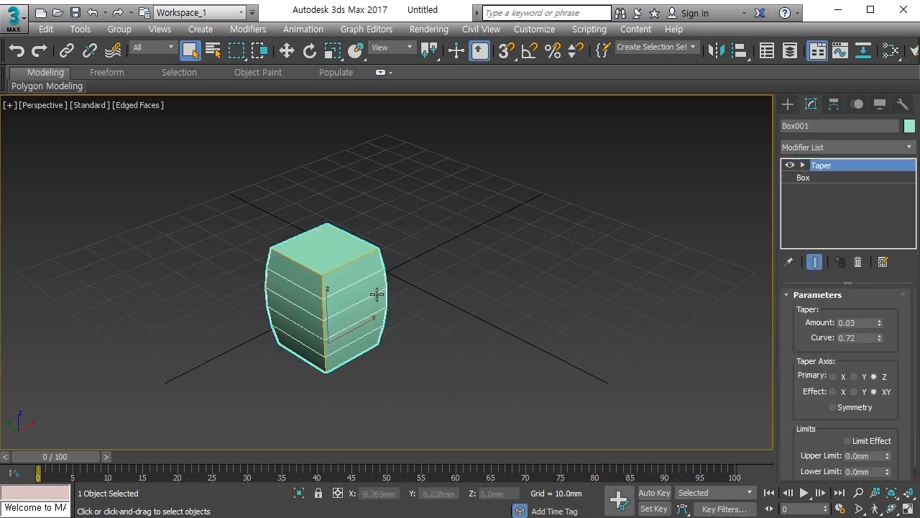
click(858, 262)
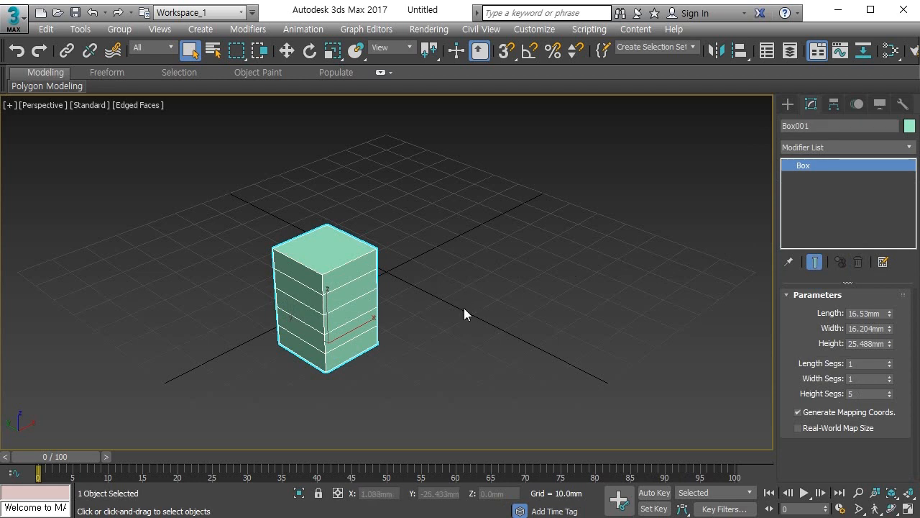
- Array the remaining box as an Instance with the same 1D count and X move, previewing it before creating it
click(79, 29)
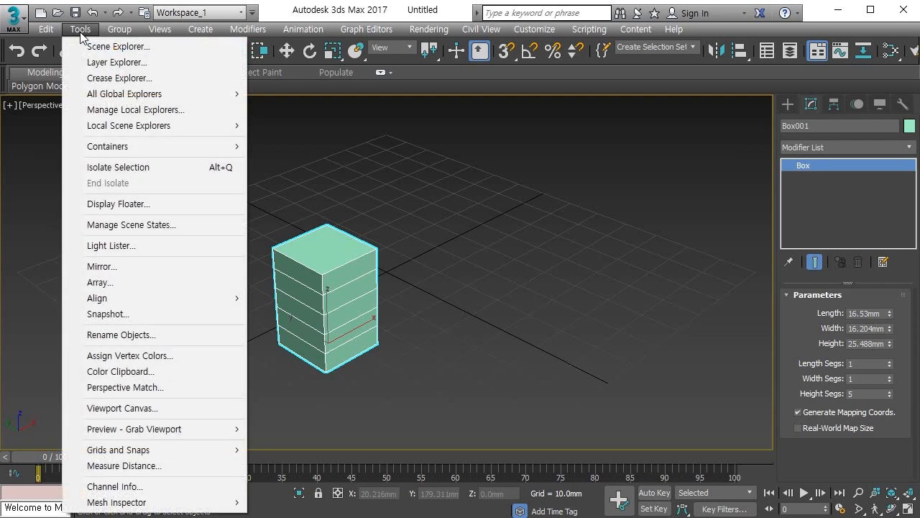
click(141, 280)
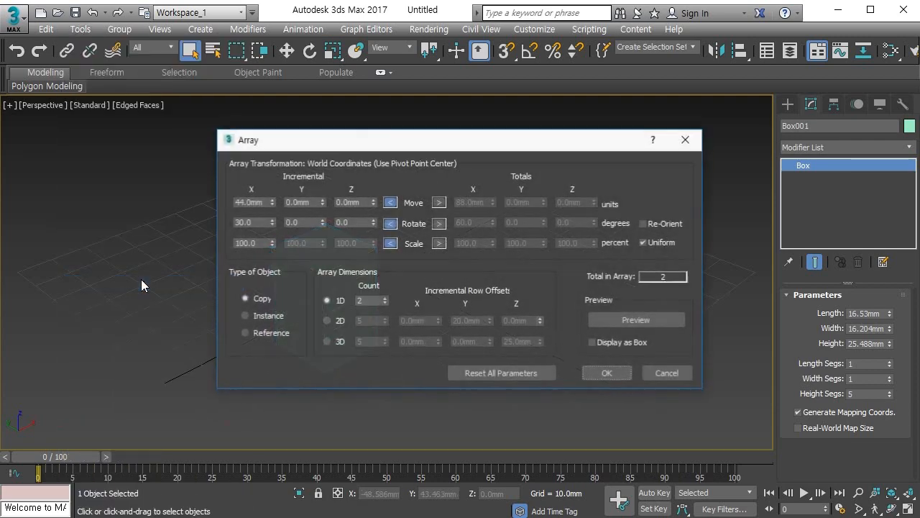
click(279, 320)
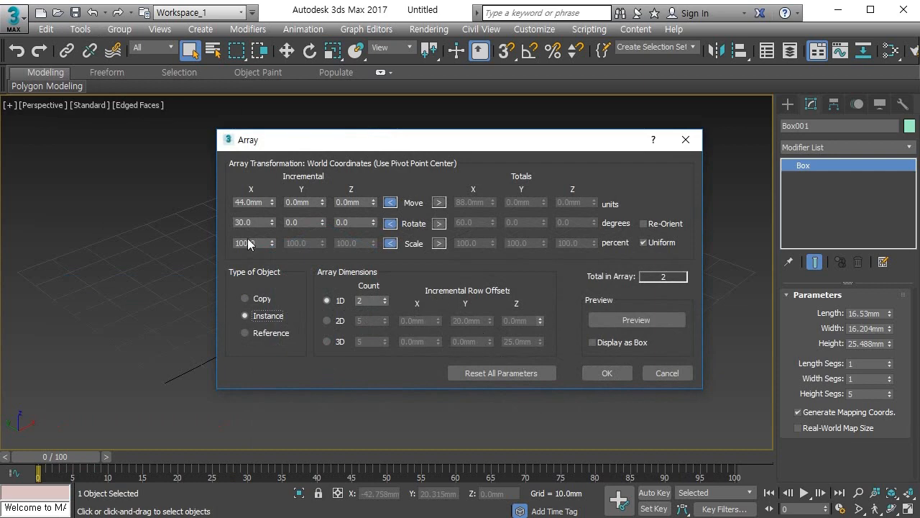
click(611, 320)
drag(574, 148, 163, 142)
click(195, 367)
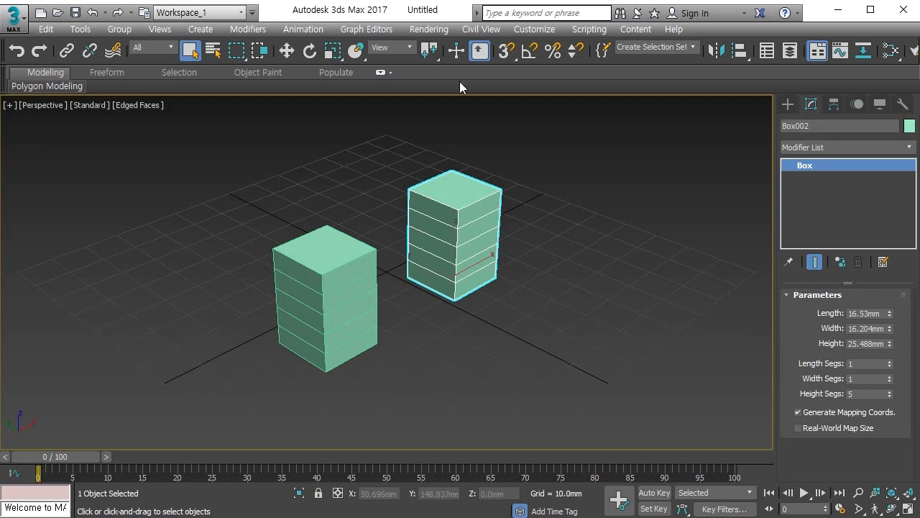
- Add a Taper modifier to the original box with an amount of about -0.09 and a curve of about 0.8
click(351, 276)
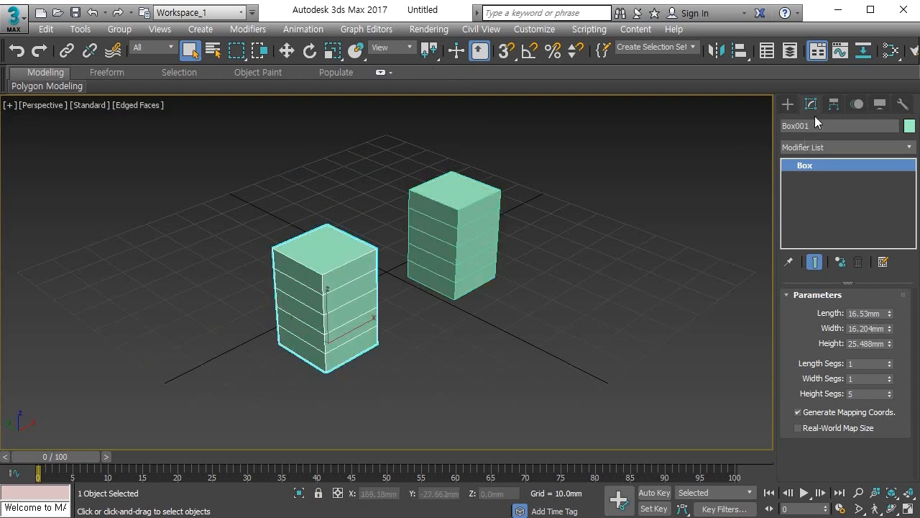
click(825, 152)
key(t)
key(Return)
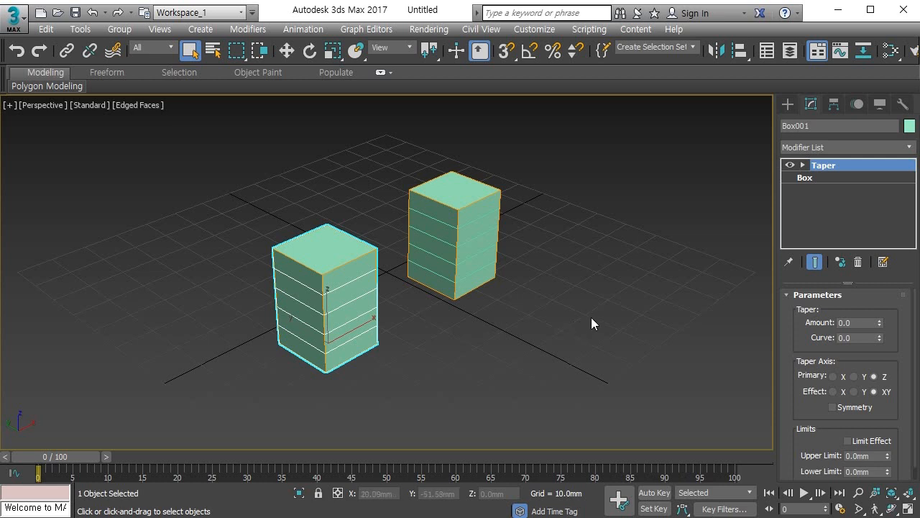
drag(879, 318, 880, 284)
- Set the Taper amount to about 0.29 from the instanced box and the Taper curve to about -1.18 from the original box
click(464, 213)
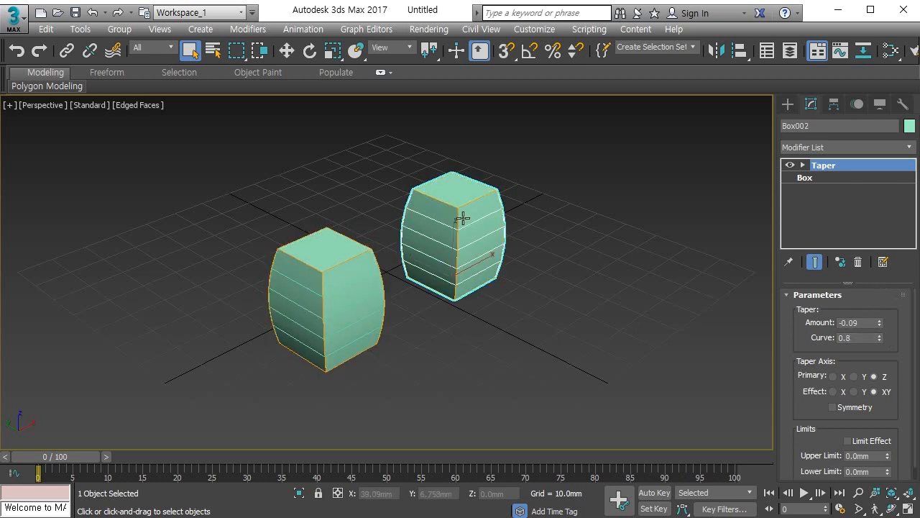
drag(881, 321, 887, 294)
click(348, 314)
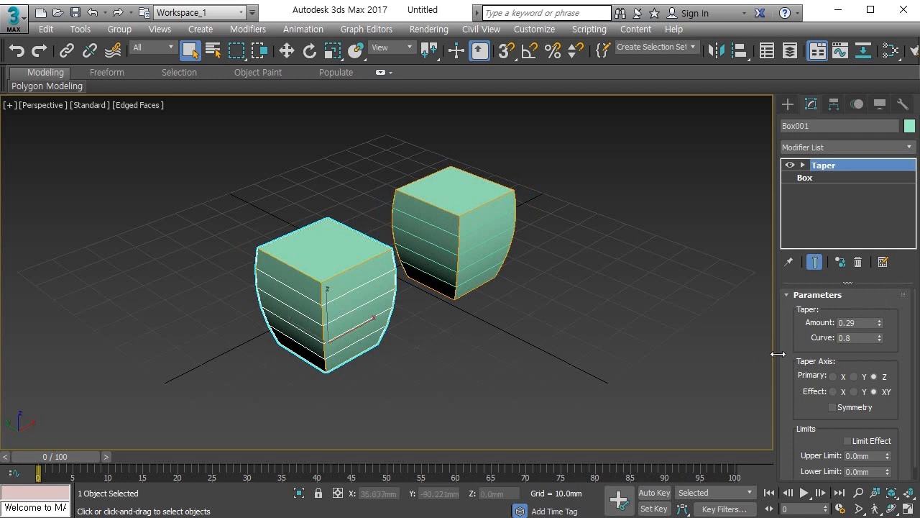
drag(879, 339, 864, 460)
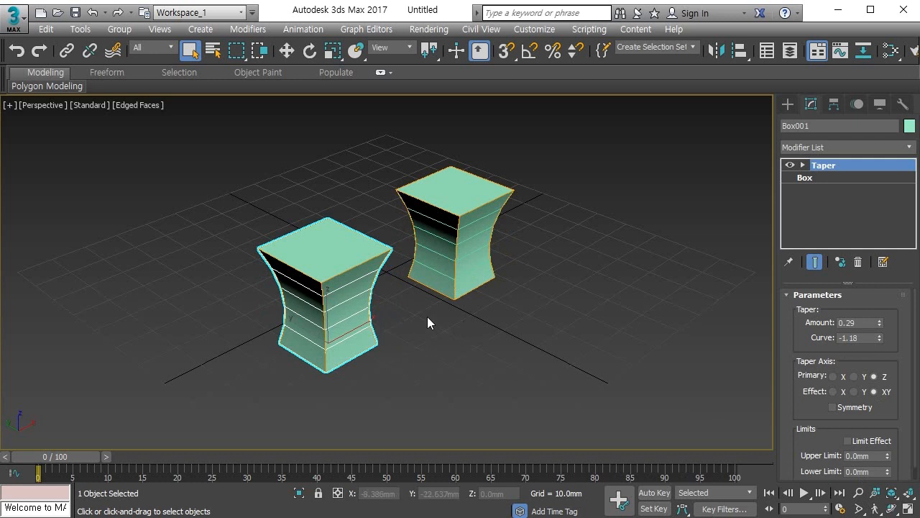
- Delete the instanced box and remove the Taper modifier from the original box
click(474, 256)
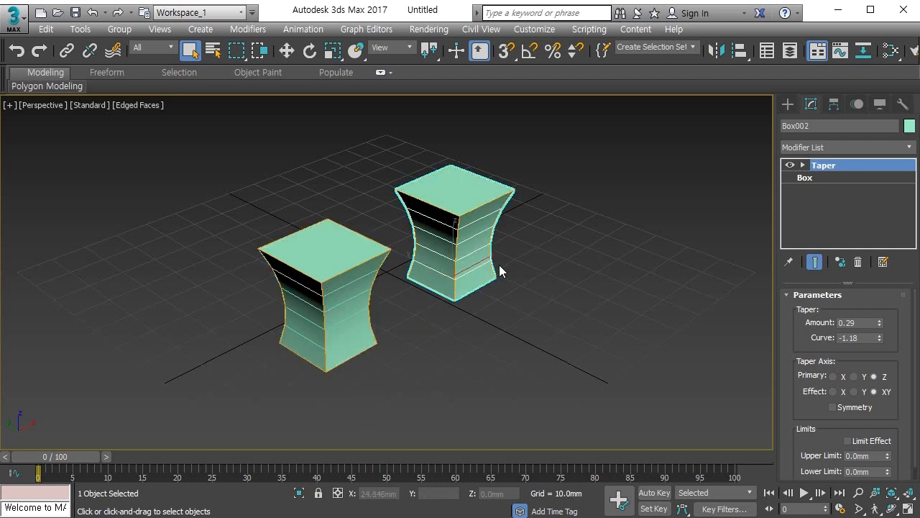
key(Delete)
click(387, 273)
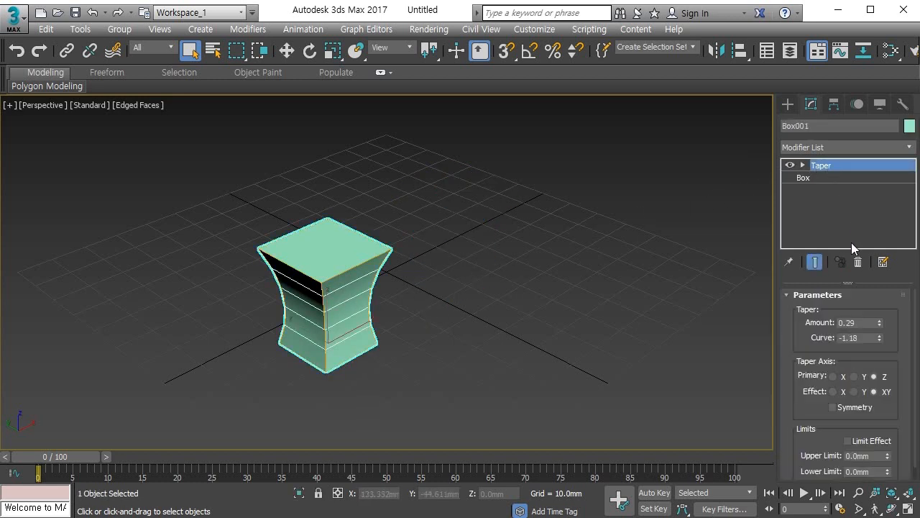
click(857, 261)
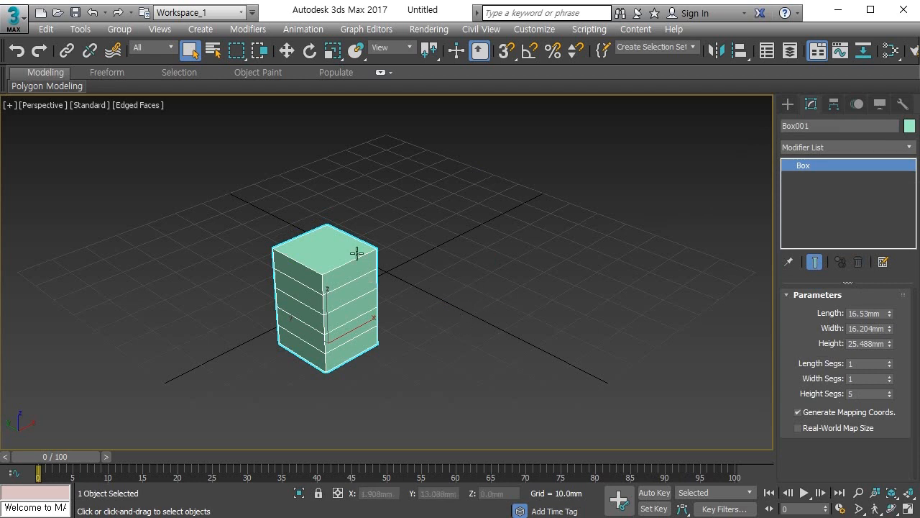
- Array the remaining box as a Reference, previewing the result before creating it
click(80, 29)
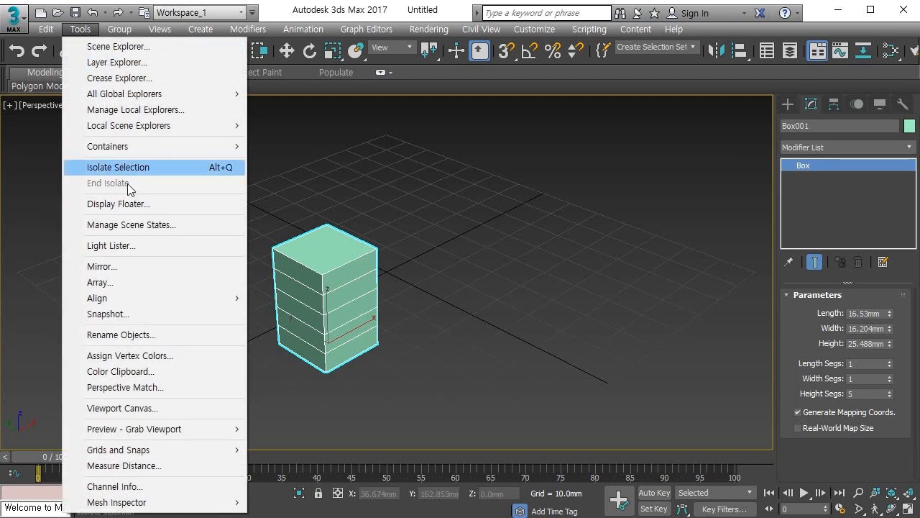
click(138, 284)
click(266, 333)
click(637, 320)
click(623, 372)
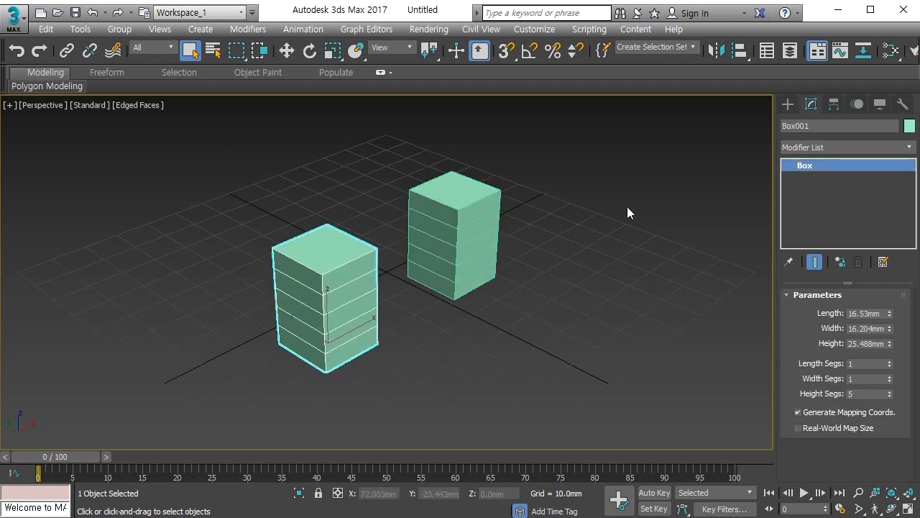
- Add a Taper modifier to the original box
click(810, 148)
scroll(810, 148, down, 3)
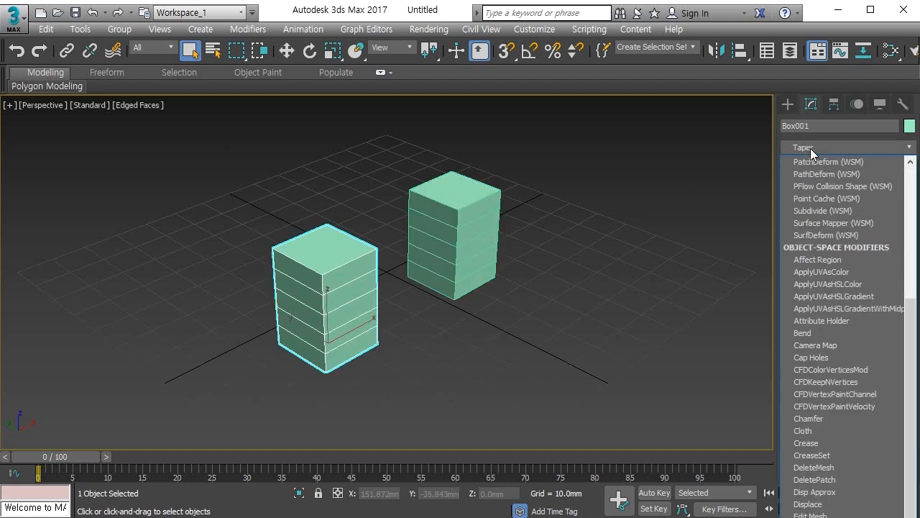
key(Return)
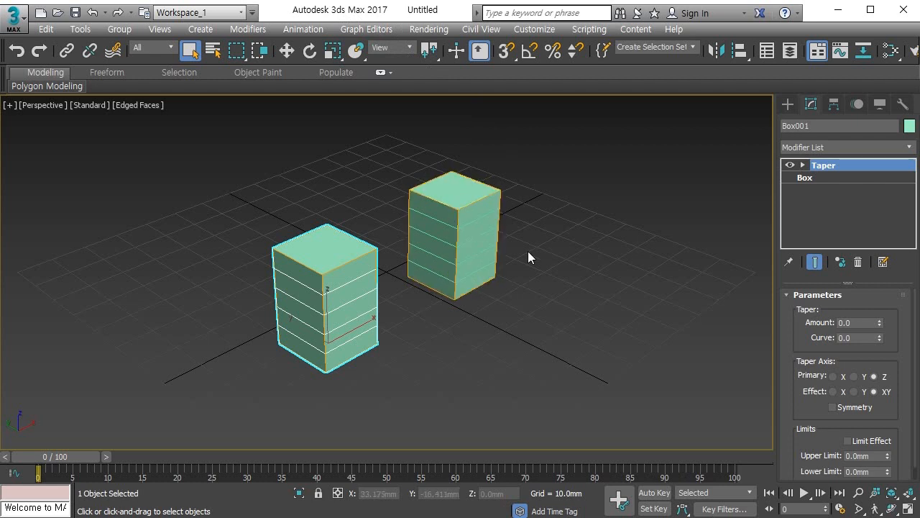
- Set the shared Taper amount to about 0.25 from the referenced box and to about 0.13 from the original box
click(486, 231)
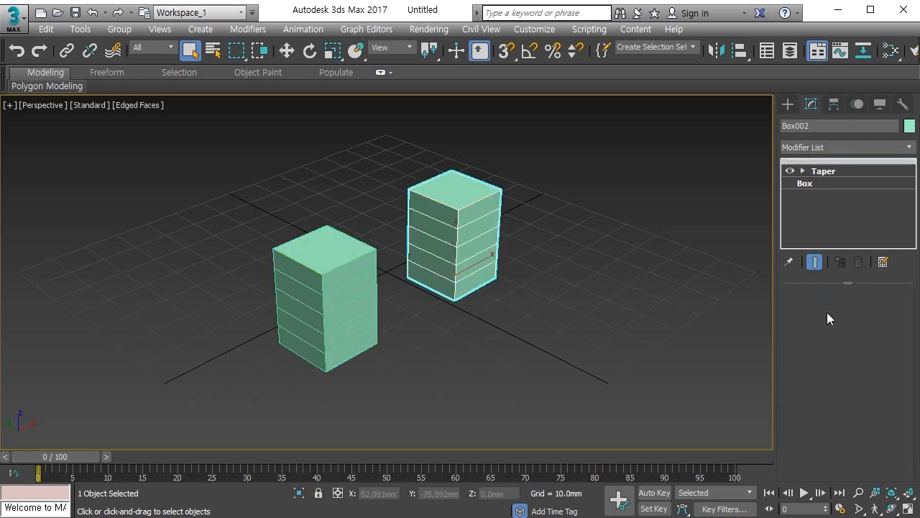
click(812, 172)
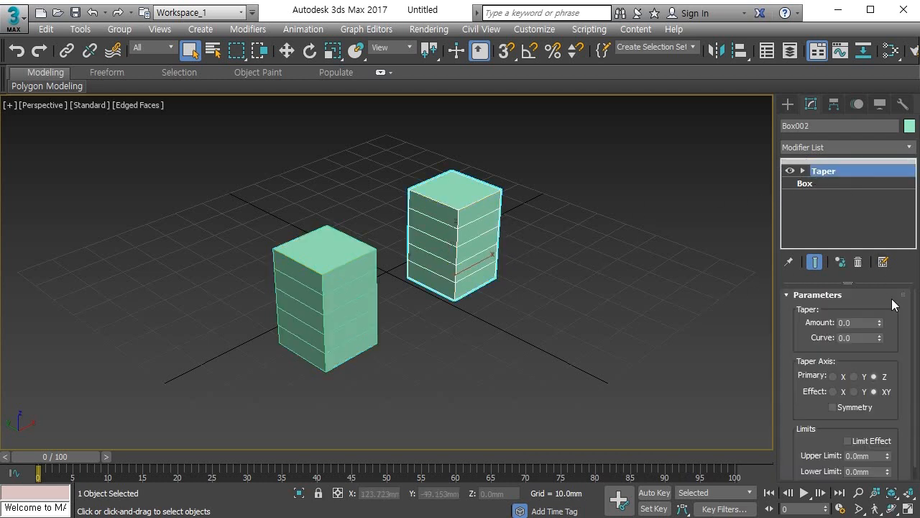
mouse_move(880, 322)
mouse_down()
mouse_move(884, 284)
mouse_move(884, 313)
mouse_up()
click(363, 281)
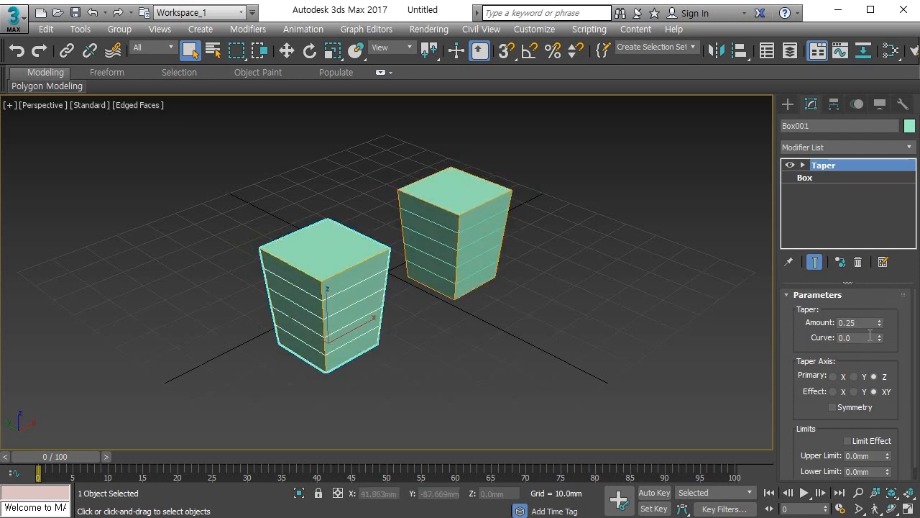
mouse_move(879, 322)
mouse_down()
mouse_move(884, 353)
mouse_move(891, 322)
mouse_move(888, 329)
mouse_up()
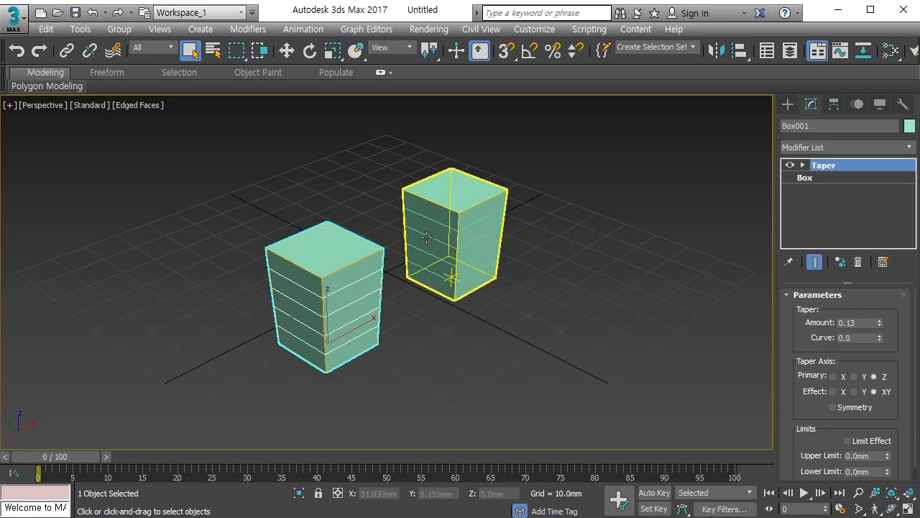
- Add a Bend modifier above the Taper on the referenced box and set its angle to about 8
click(477, 226)
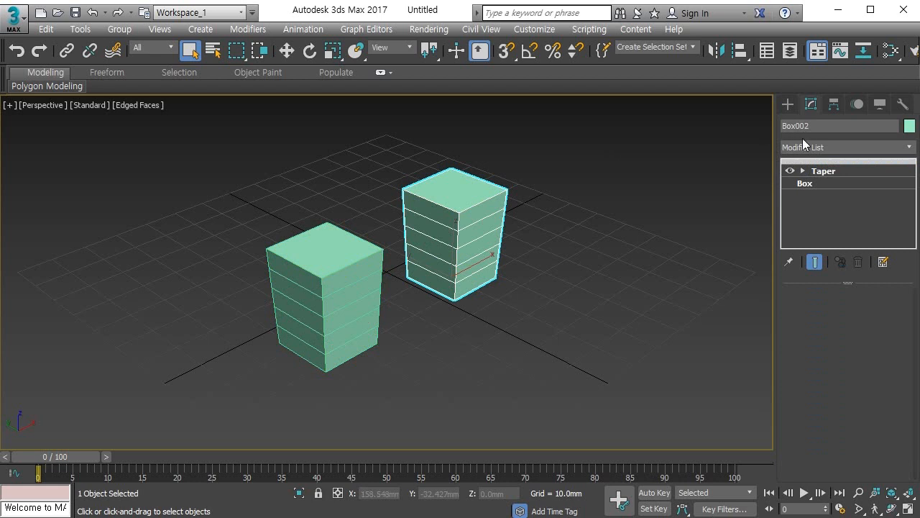
click(821, 147)
key(b)
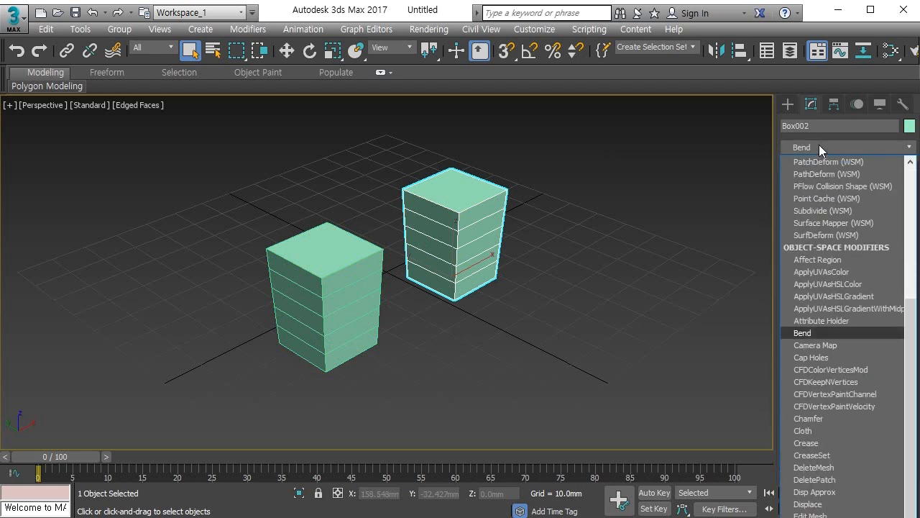
key(Return)
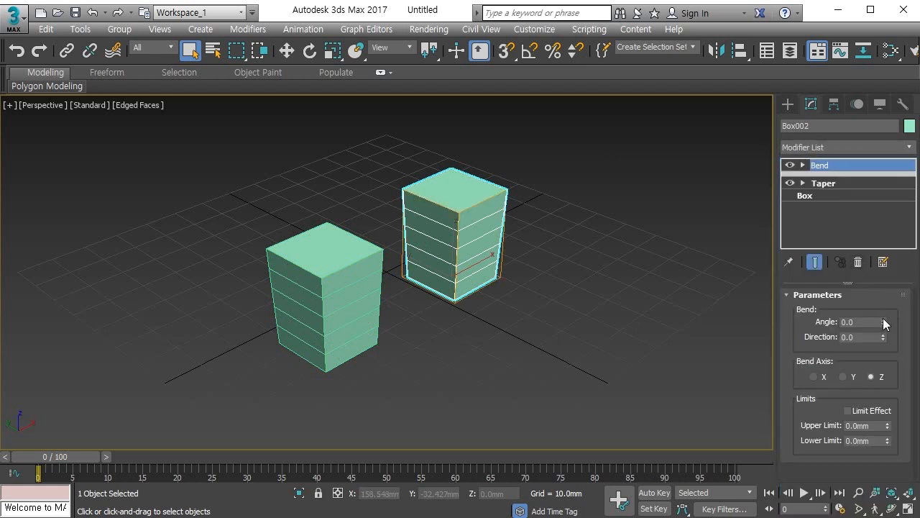
drag(884, 323, 898, 311)
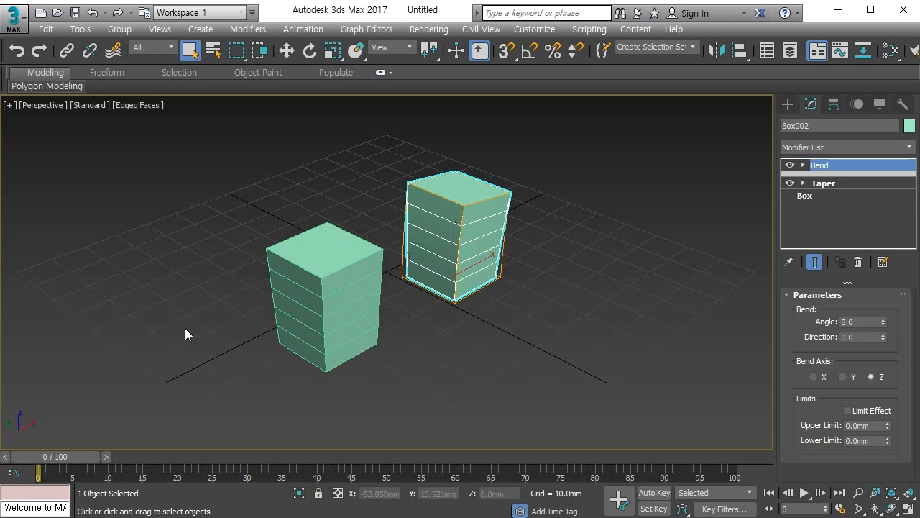
- Select both boxes and delete them
drag(225, 150, 565, 396)
key(Delete)
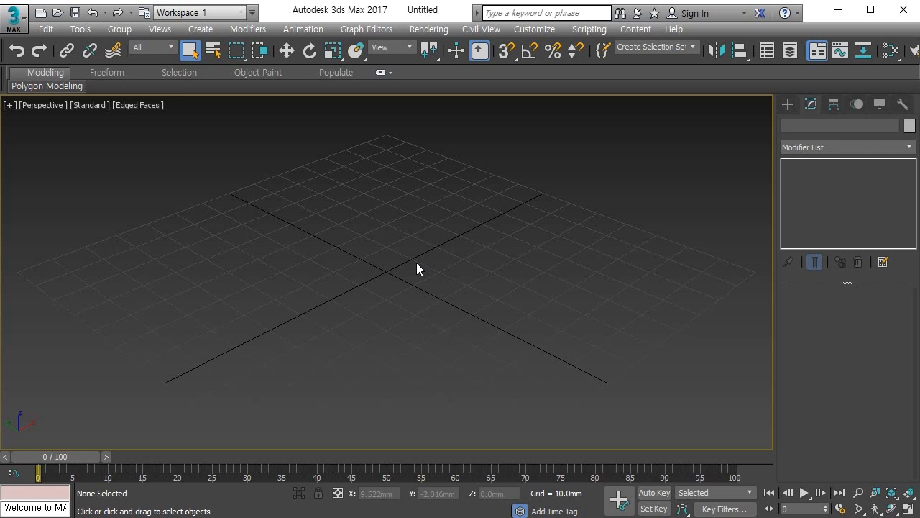
- Draw a rectangle spline about 45 mm long and 52 mm wide around the grid centre and disable its Enable In Viewport option
click(790, 109)
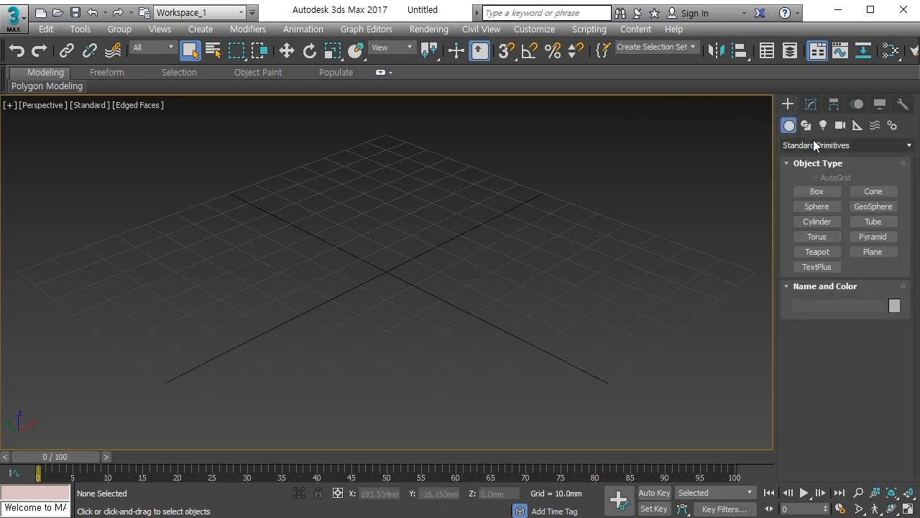
click(807, 126)
click(866, 203)
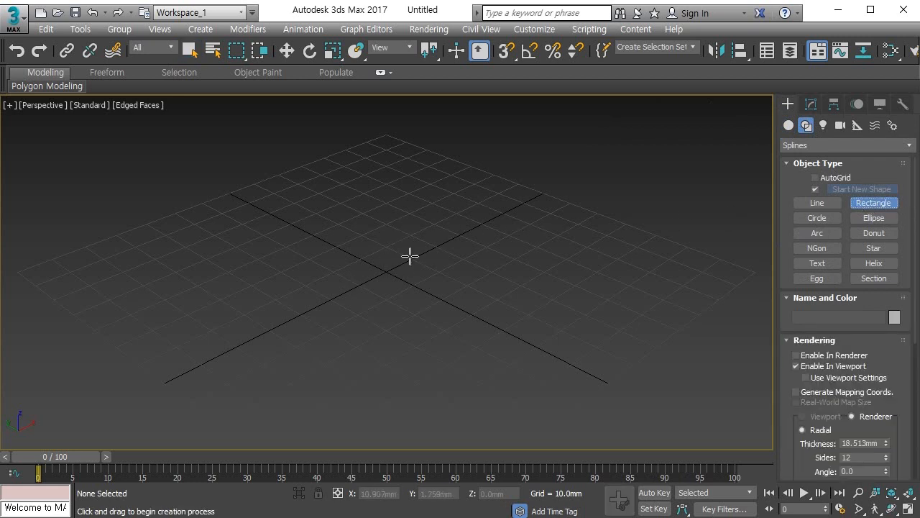
drag(414, 222, 421, 311)
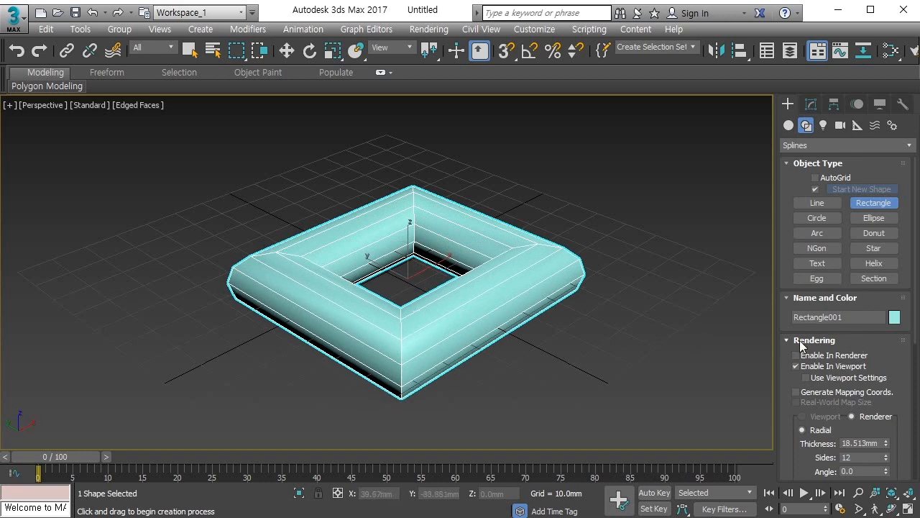
click(806, 367)
alt+middle_drag(427, 278, 406, 276)
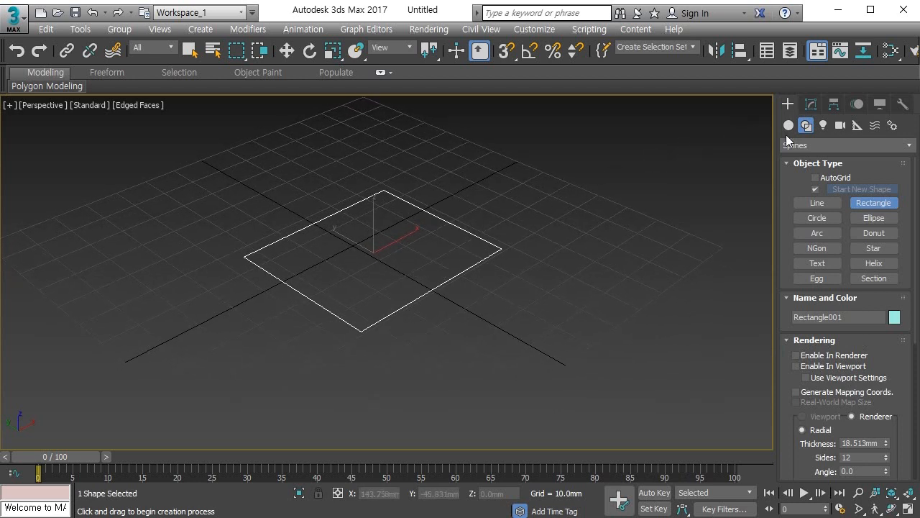
- Add a Shell modifier to the rectangle with an inner amount of about 4.7 mm and an outer amount of about 9.88 mm
click(811, 104)
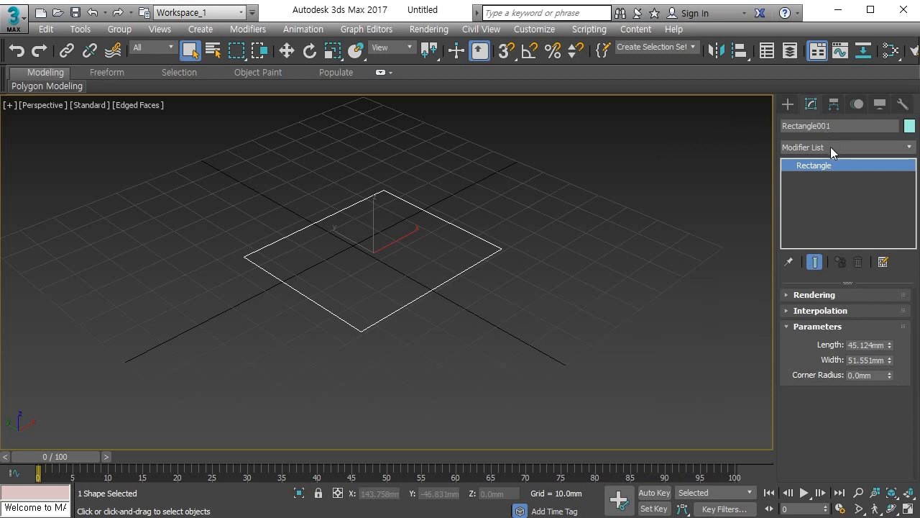
click(831, 147)
text(shell)
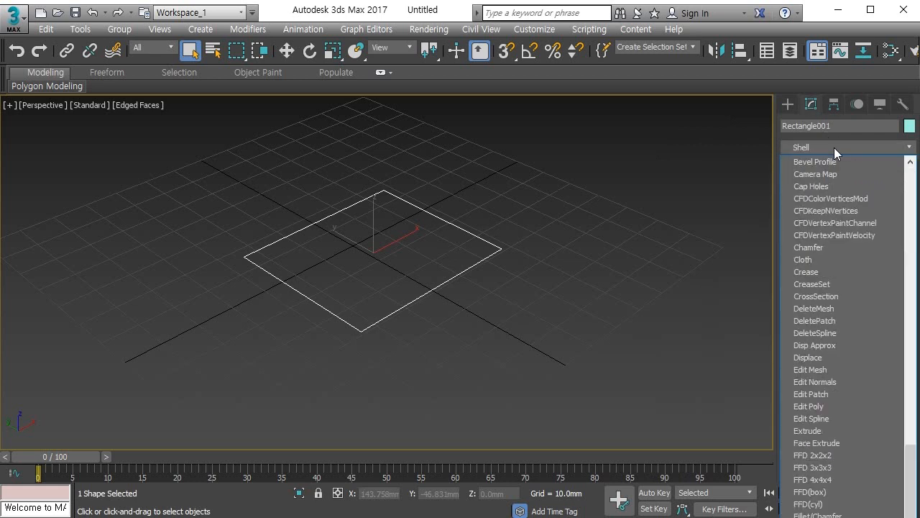
key(Return)
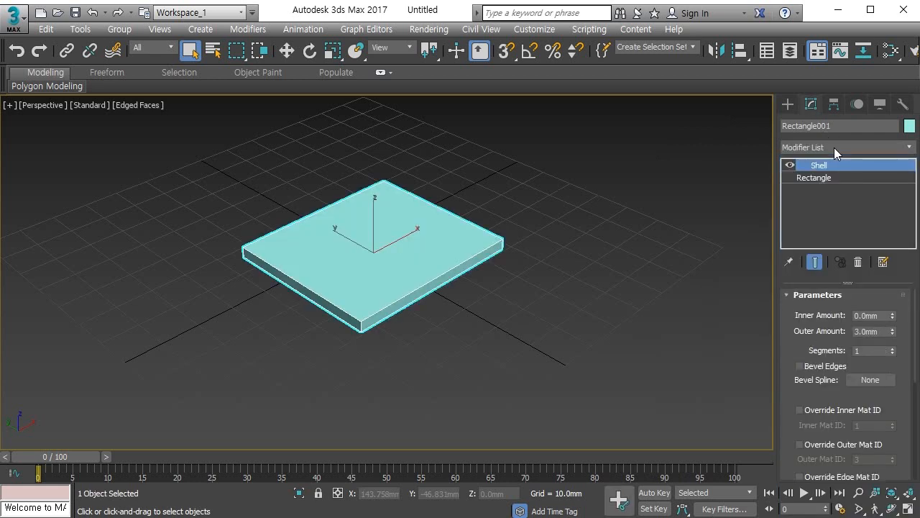
mouse_move(458, 298)
alt+middle_down()
mouse_move(446, 298)
mouse_move(453, 290)
alt+middle_up()
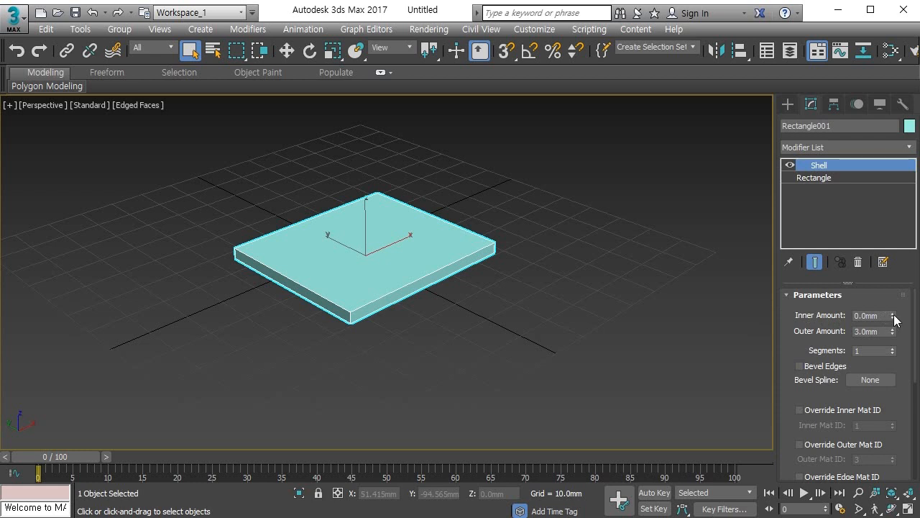
drag(895, 317, 895, 281)
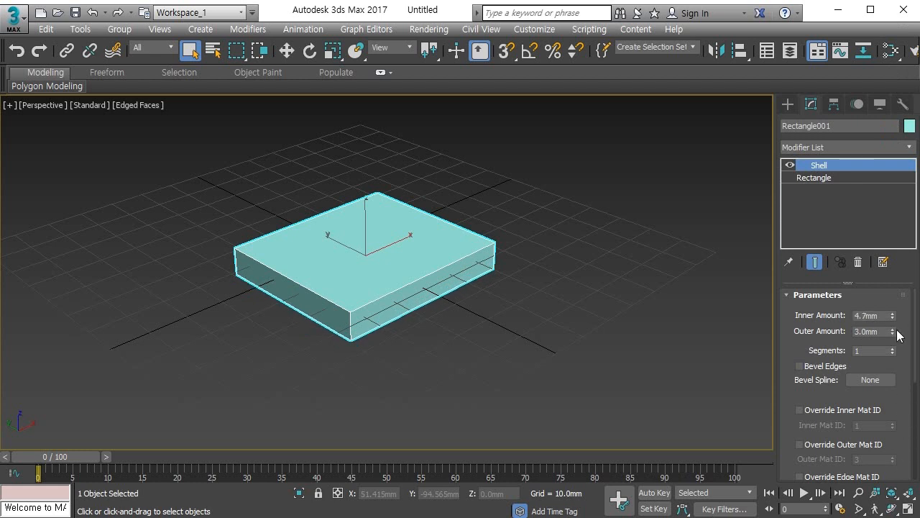
drag(892, 331, 893, 234)
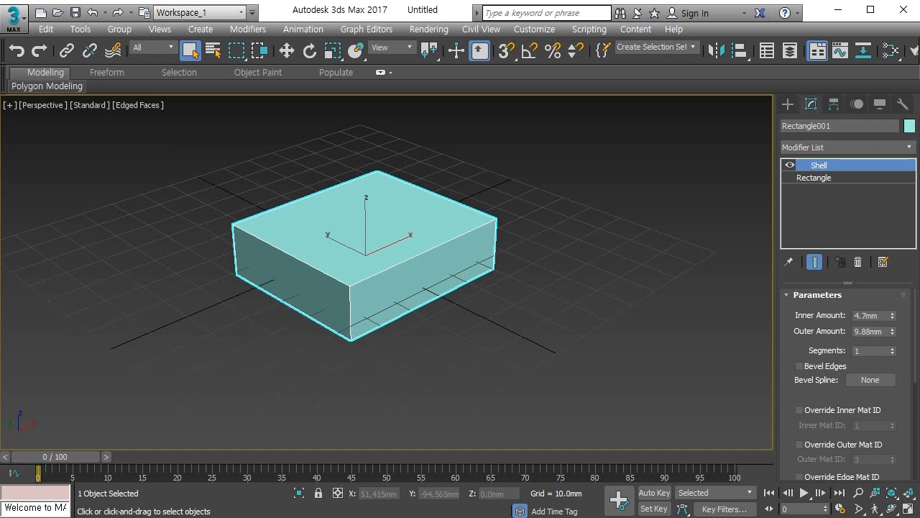
- Try 4 segments on the Shell modifier and set the count back to 1
click(892, 347)
click(892, 347)
click(892, 347)
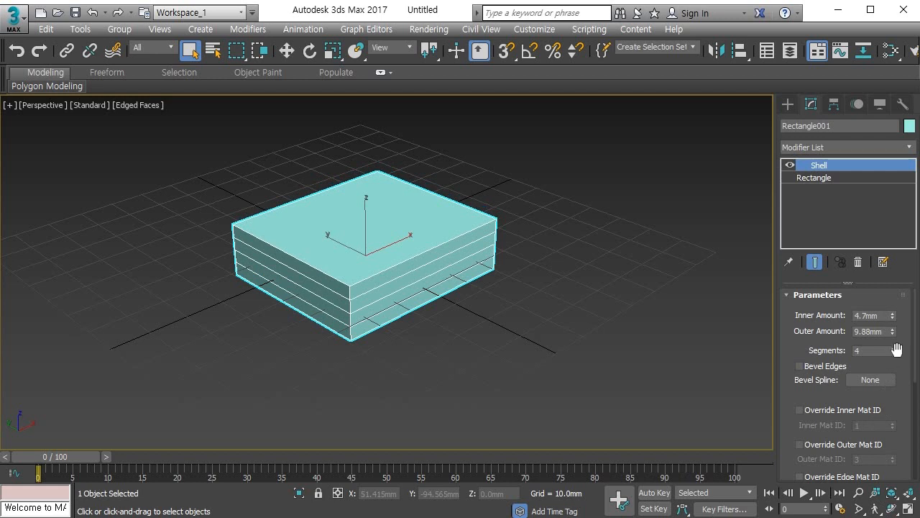
click(893, 354)
click(893, 353)
click(892, 354)
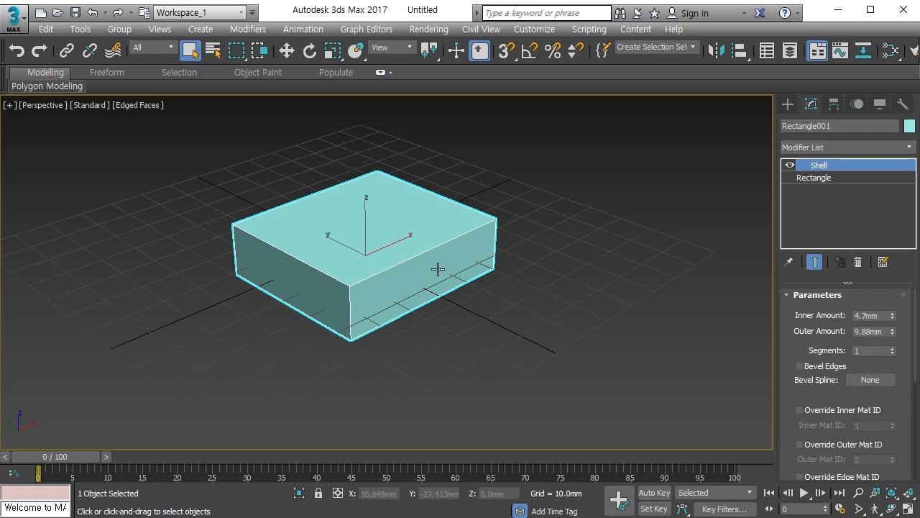
- Convert the shelled rectangle to an Editable Poly
right_click(390, 261)
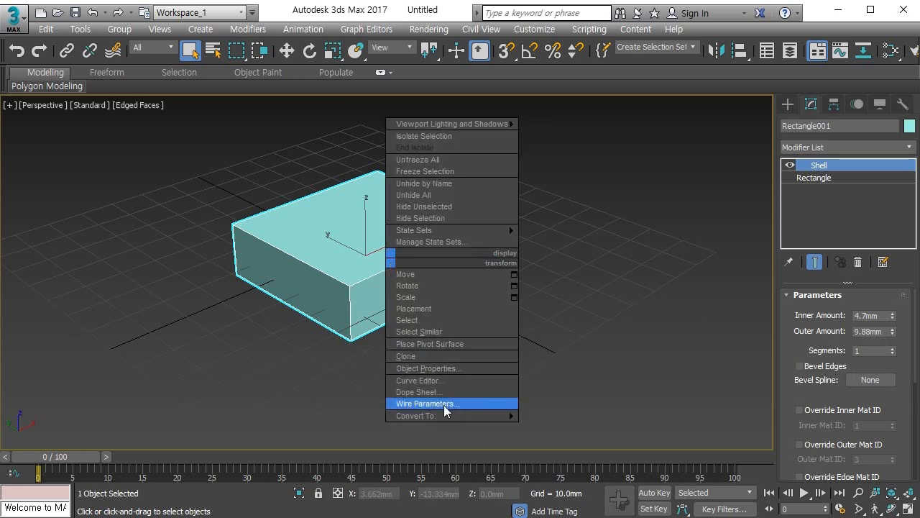
mouse_move(452, 417)
click(556, 427)
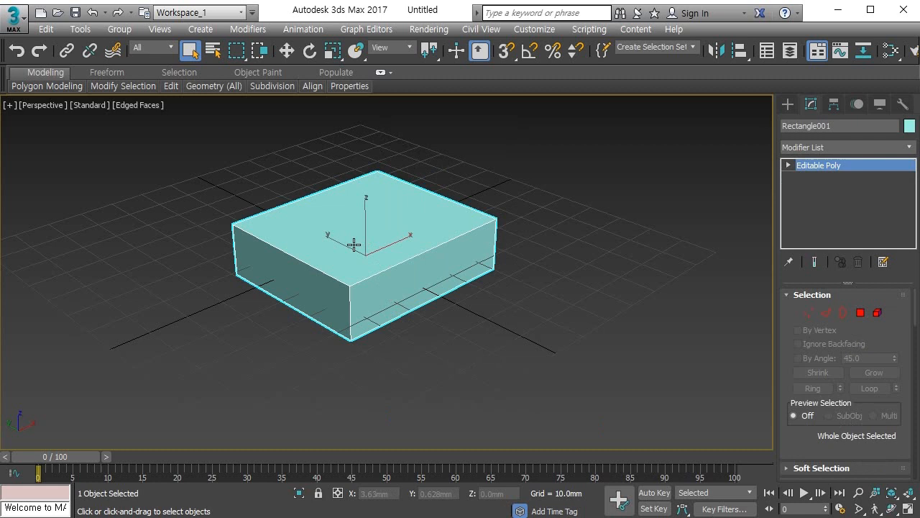
- Inset the slab's top polygon and bevel the inset face upward into a tapered block with a smaller flat top
key(4)
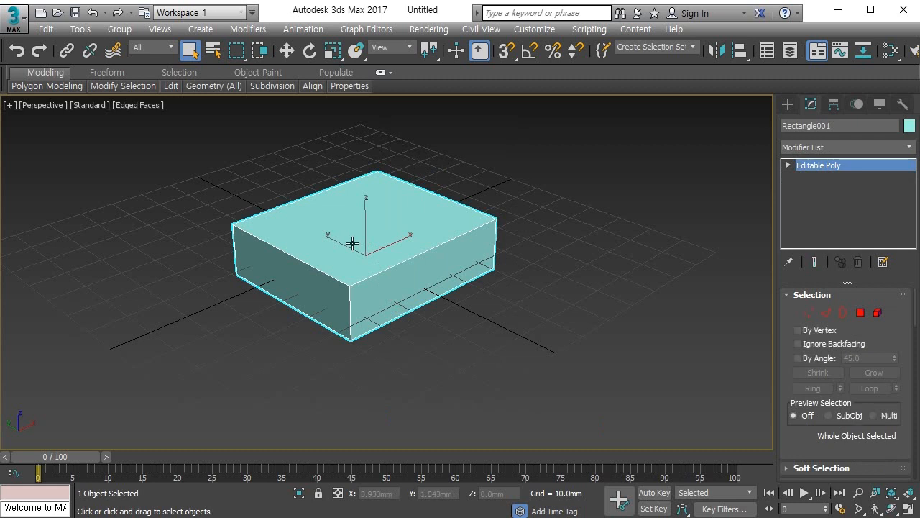
click(352, 243)
key(w)
mouse_move(365, 175)
mouse_down()
mouse_move(361, 140)
mouse_move(366, 175)
mouse_up()
drag(802, 430, 796, 252)
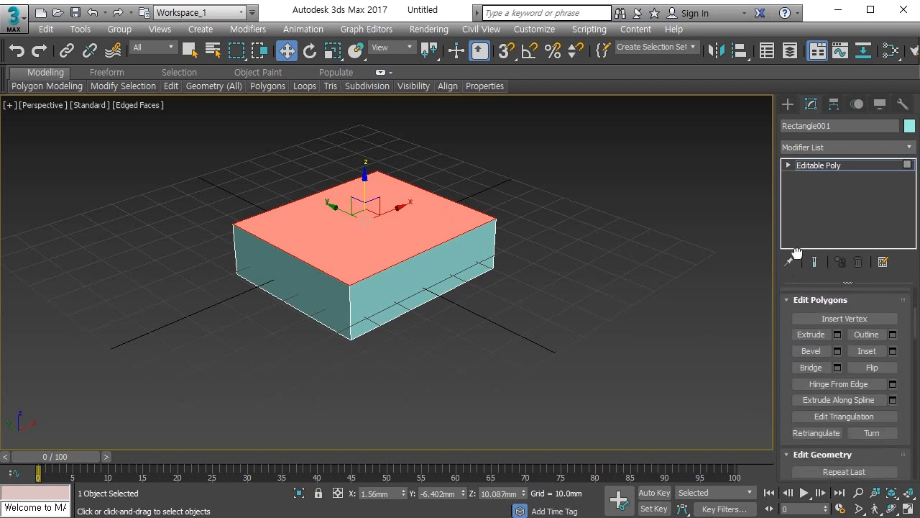
click(866, 351)
drag(347, 240, 370, 189)
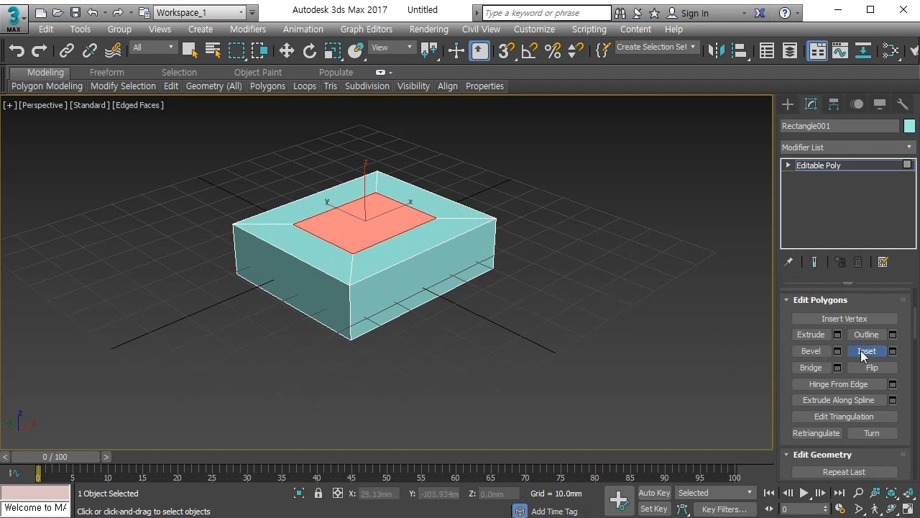
click(817, 354)
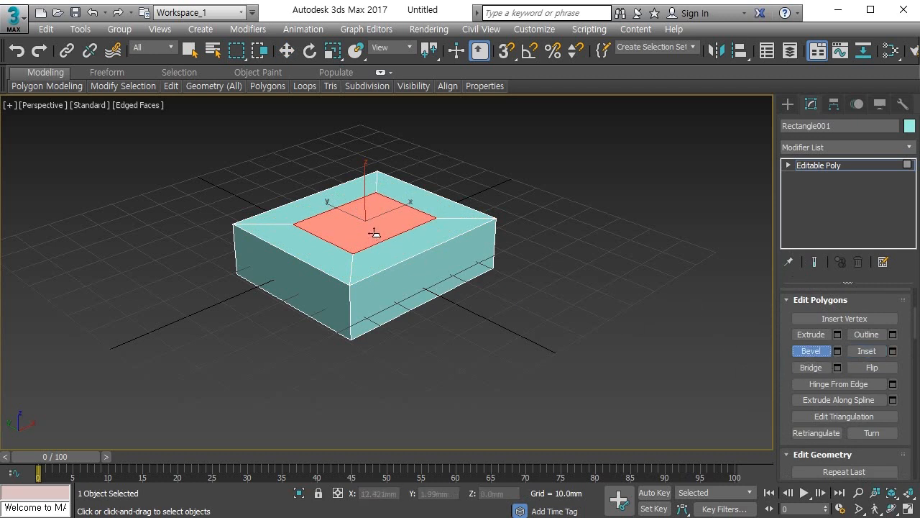
drag(371, 226, 373, 179)
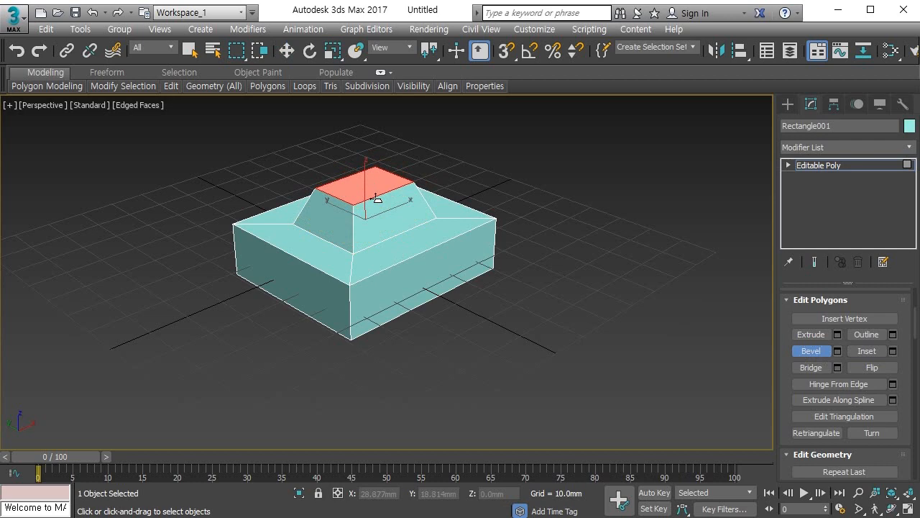
- Move the two upper outer vertices of the slab's front side outward to Y about -44.6 mm and up to Z about 16.4 mm
alt+middle_drag(456, 294, 366, 308)
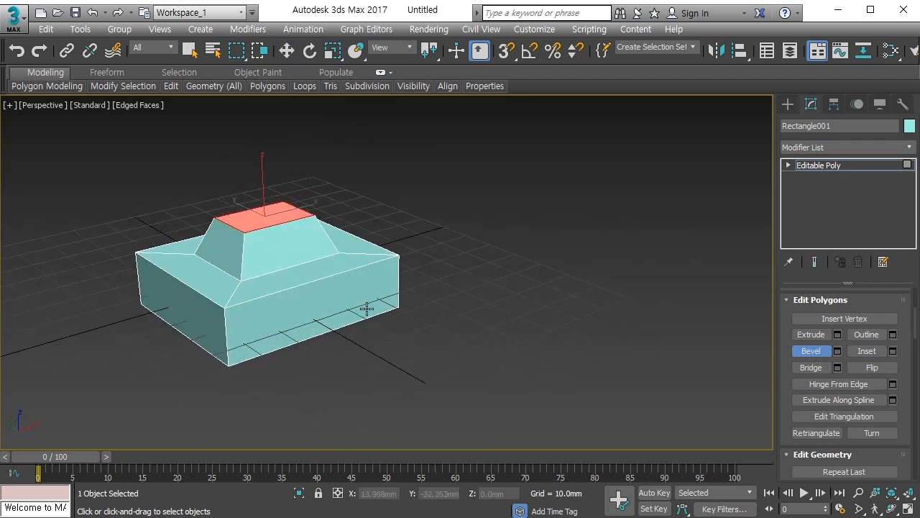
key(1)
key(w)
click(224, 308)
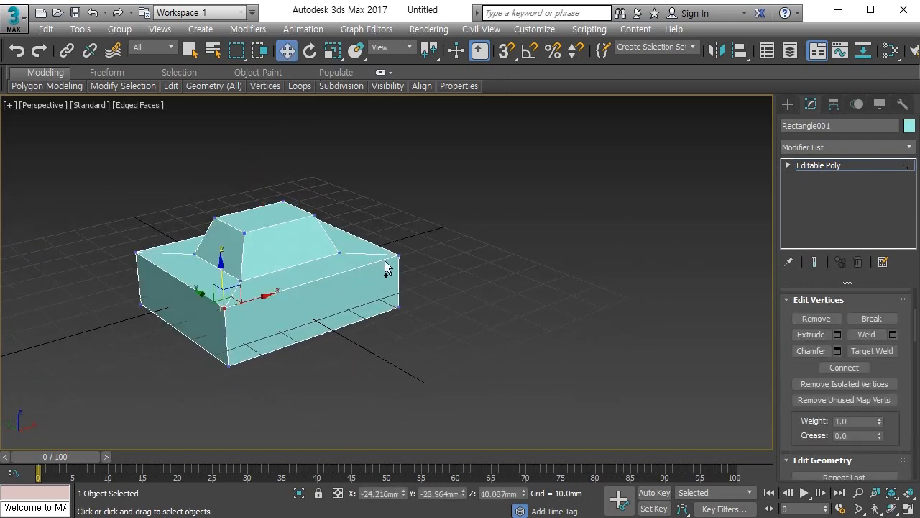
ctrl+click(398, 256)
drag(300, 269, 339, 290)
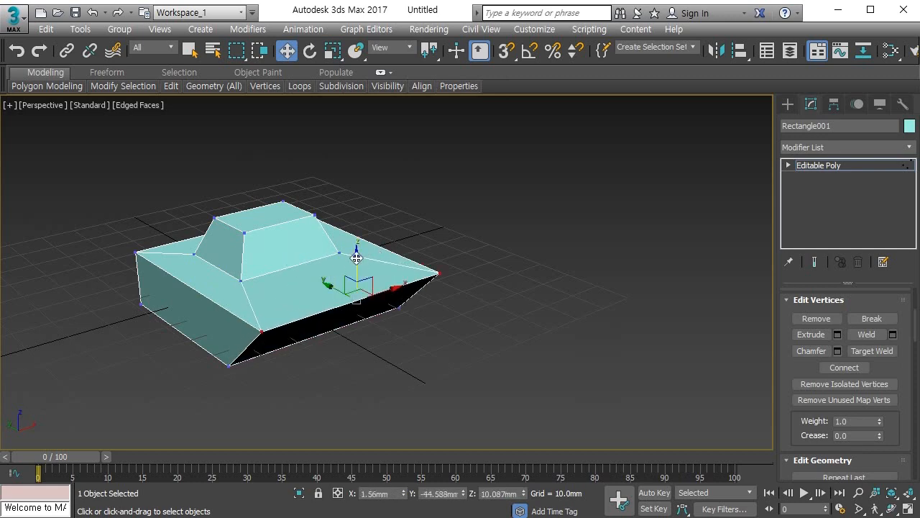
drag(356, 257, 360, 230)
middle_drag(358, 258, 435, 322)
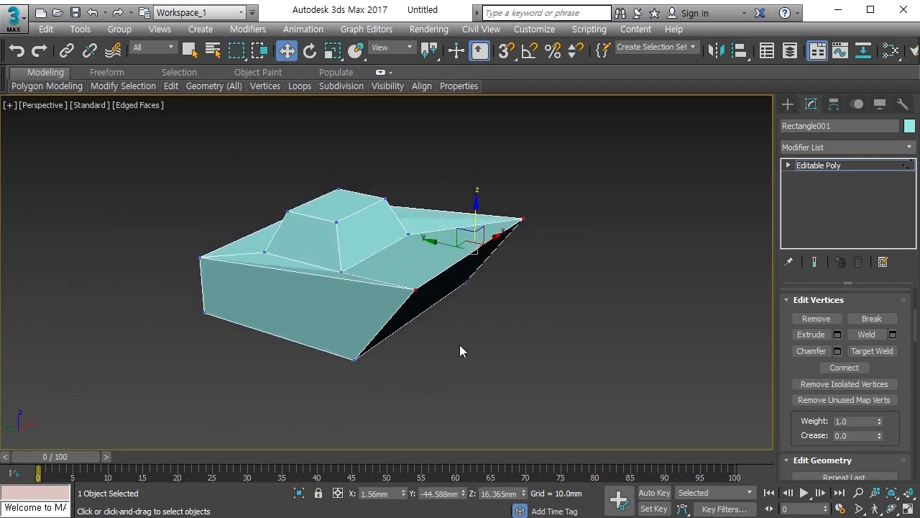